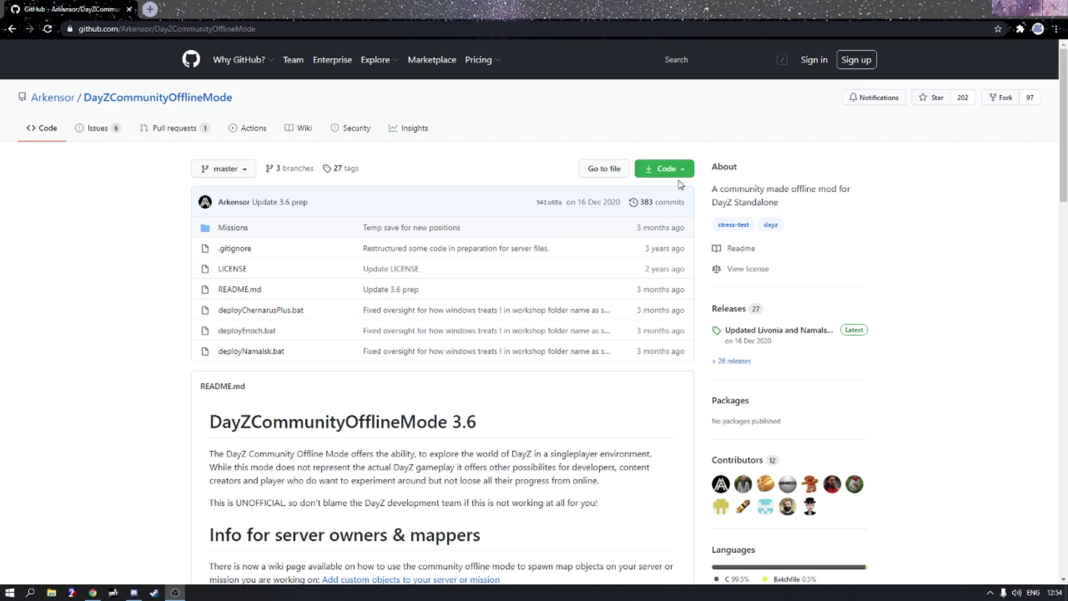
Step: Download the DayZCommunityOfflineMode repository as a ZIP, open the downloaded archive and close the browser
left_click(682, 169)
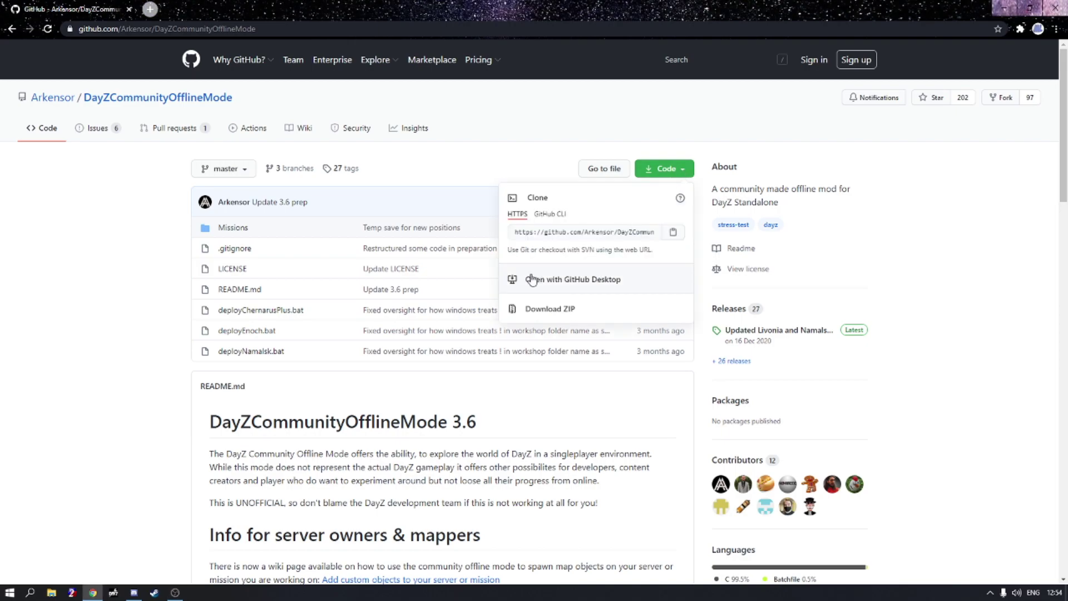
left_click(543, 307)
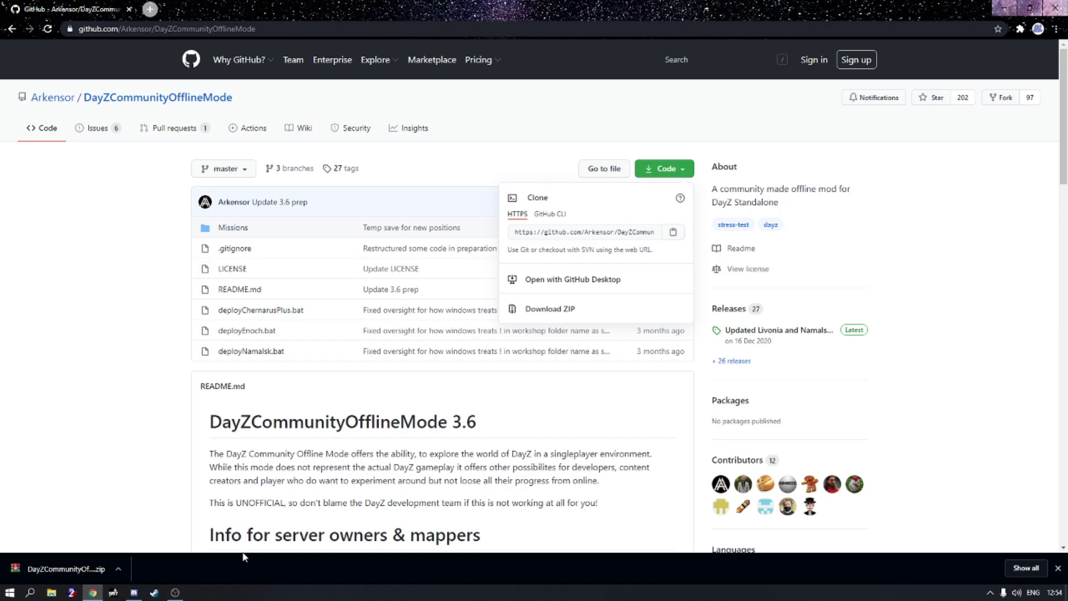
left_click(70, 569)
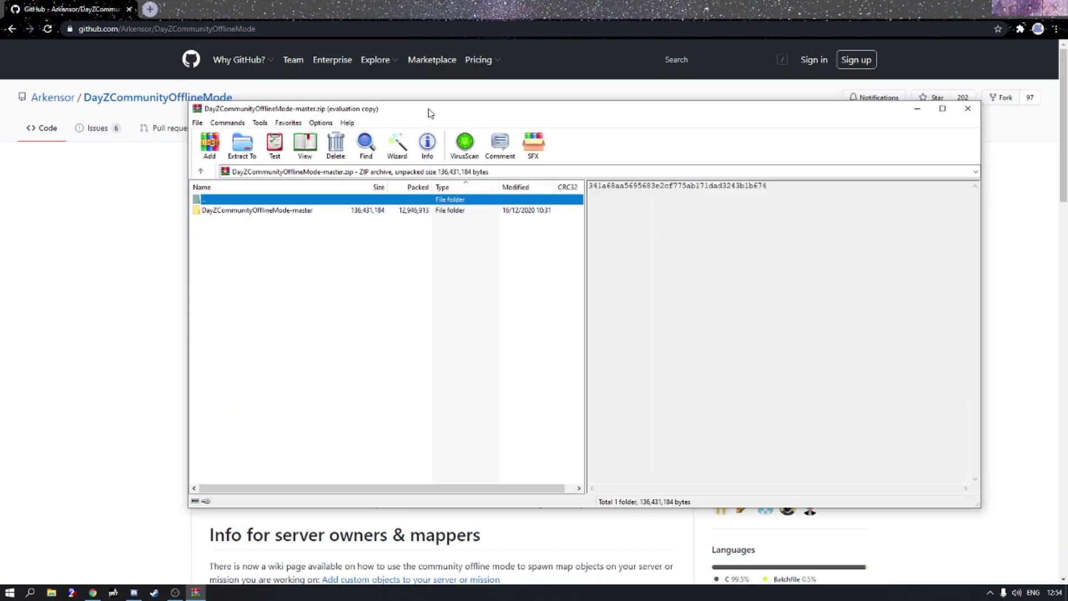
left_click(1059, 5)
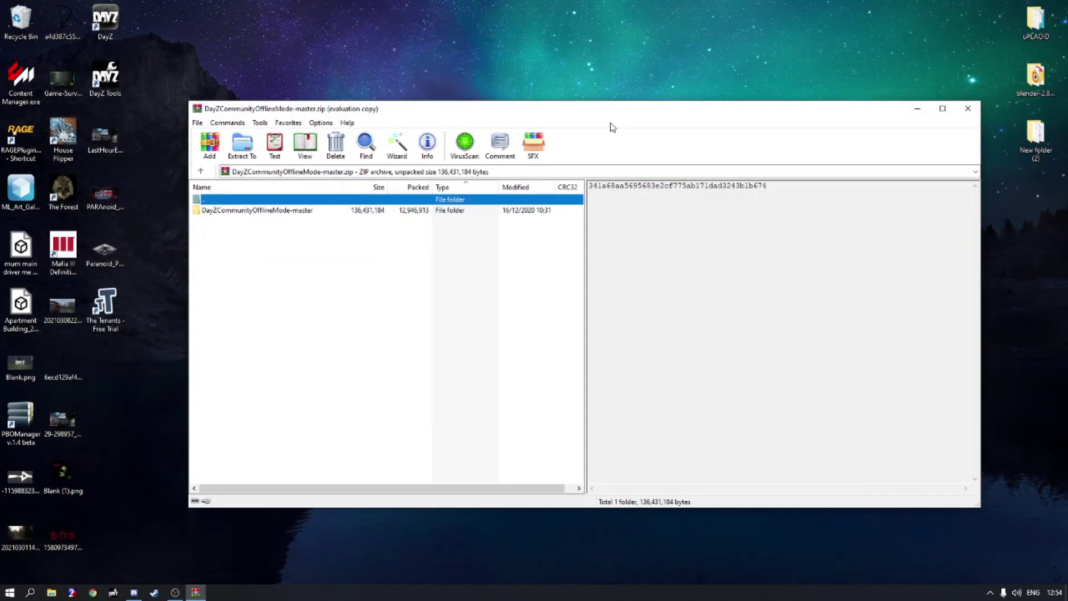
Step: Examine the mission folders inside the archive's Missions folder and return to the DayZCommunityOfflineMode-master level
double_click(215, 212)
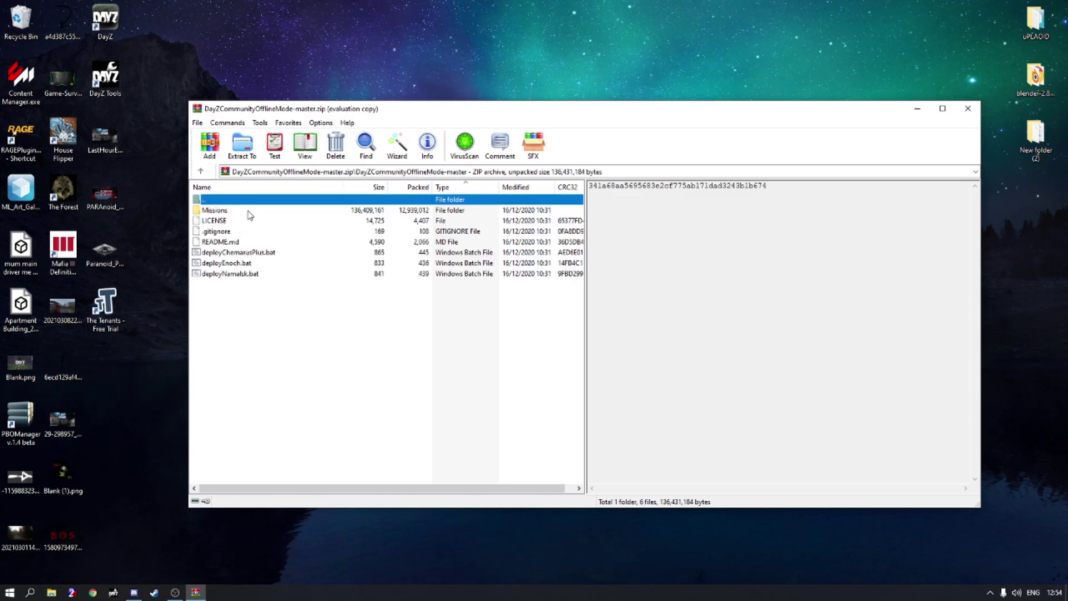
double_click(205, 215)
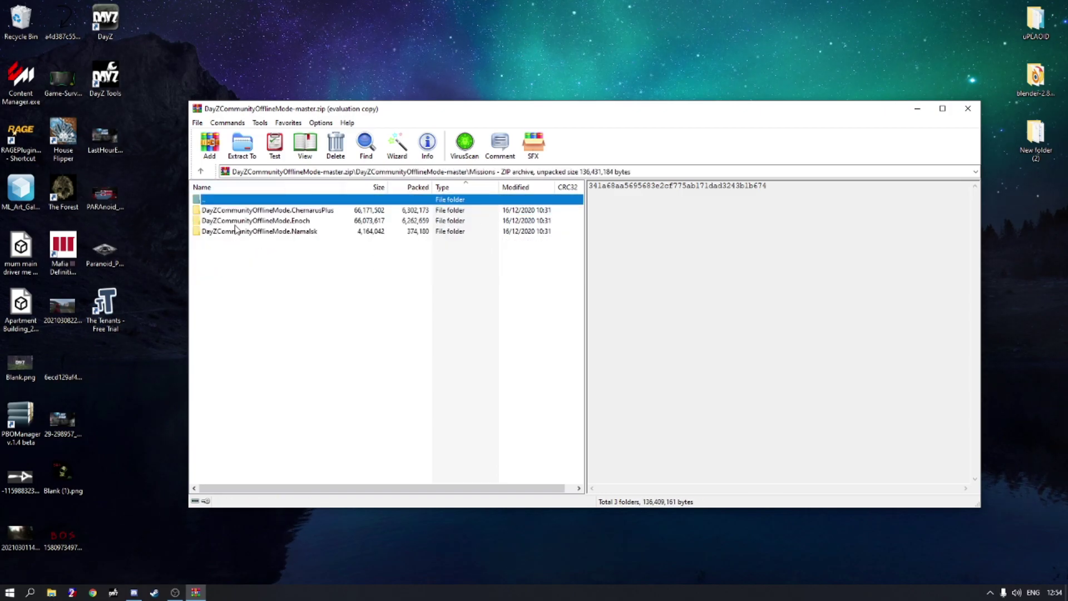
left_click(286, 233)
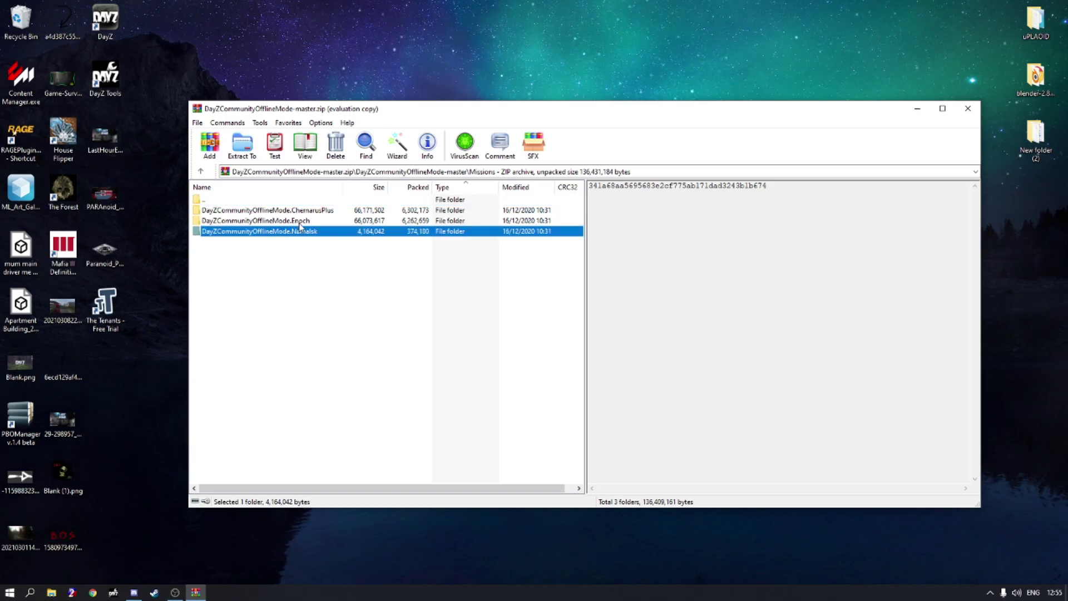
left_click(301, 221)
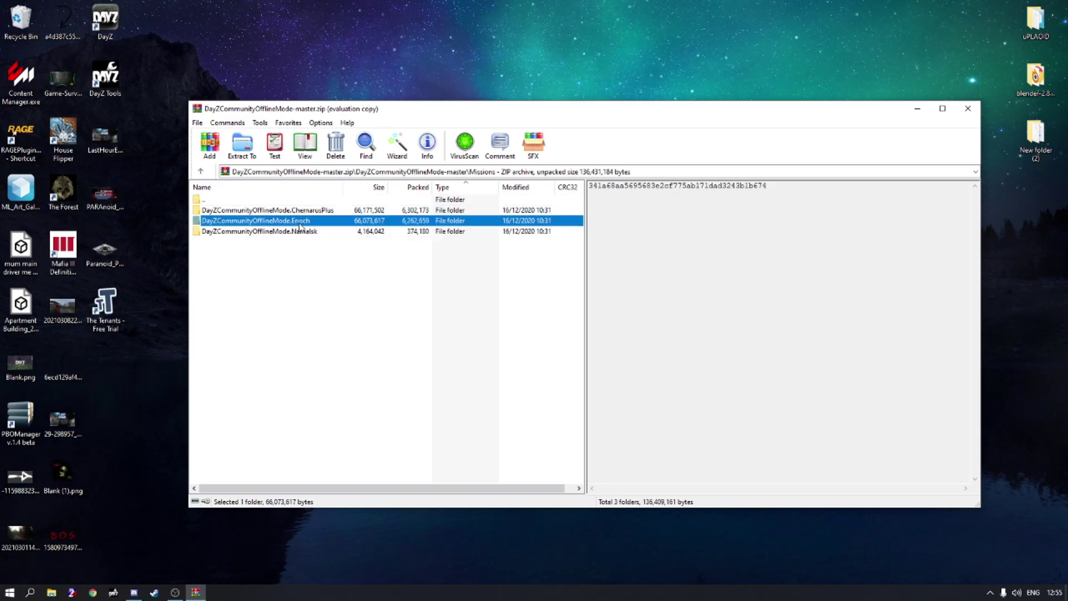
double_click(207, 201)
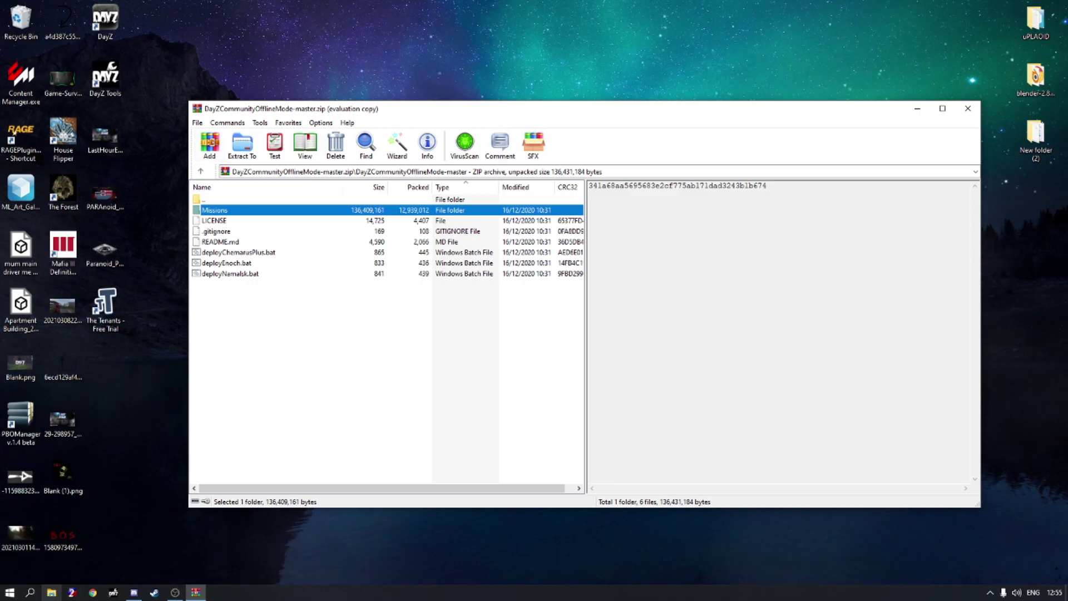
Step: Switch to Steam and open DayZ's local installation folder from the game's properties
left_click(51, 592)
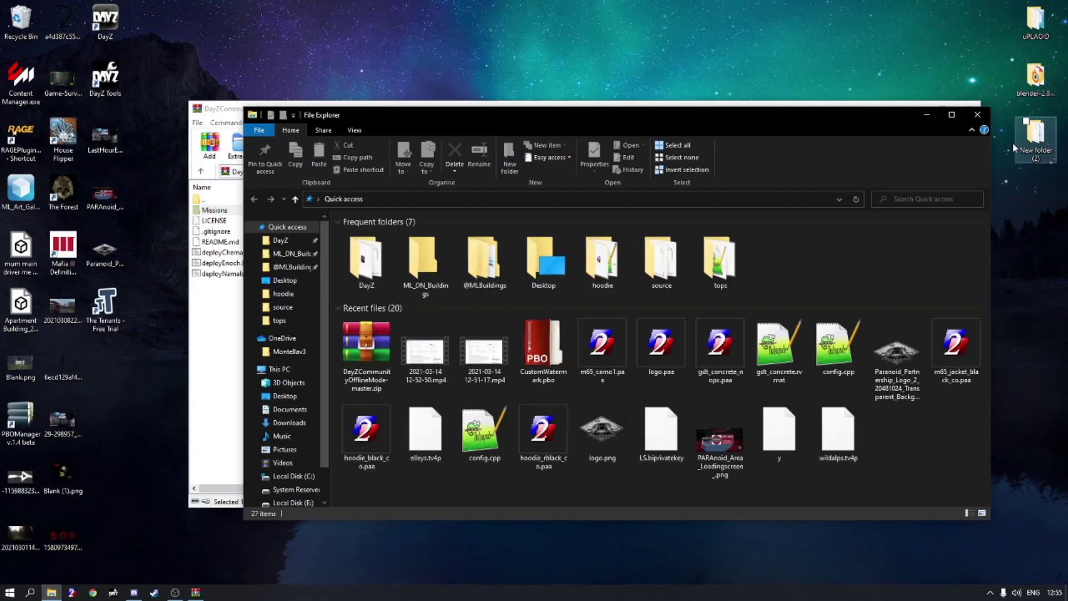
left_click(986, 117)
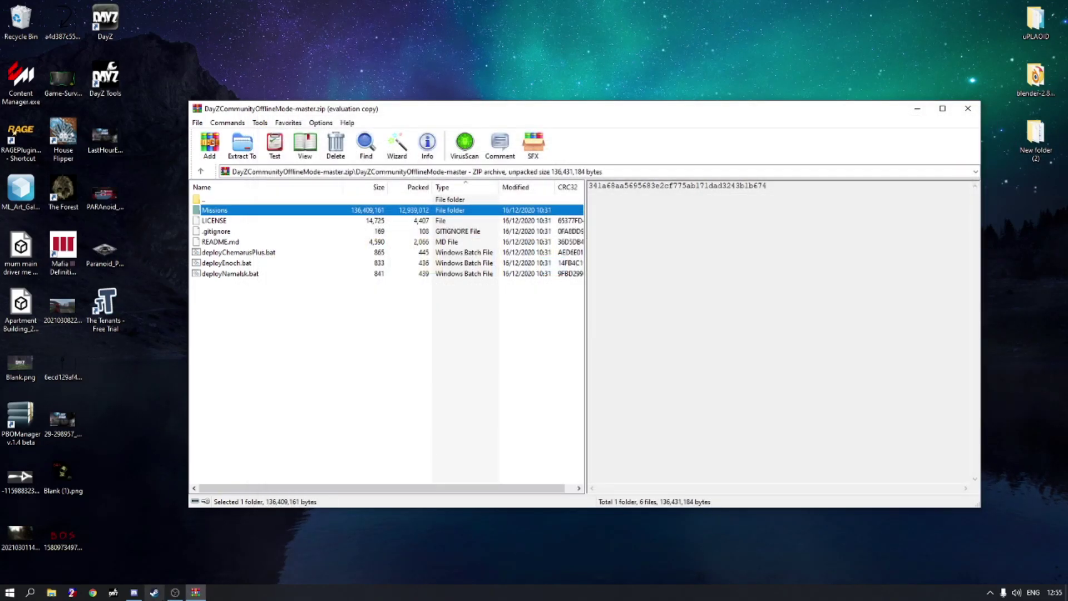
left_click(155, 592)
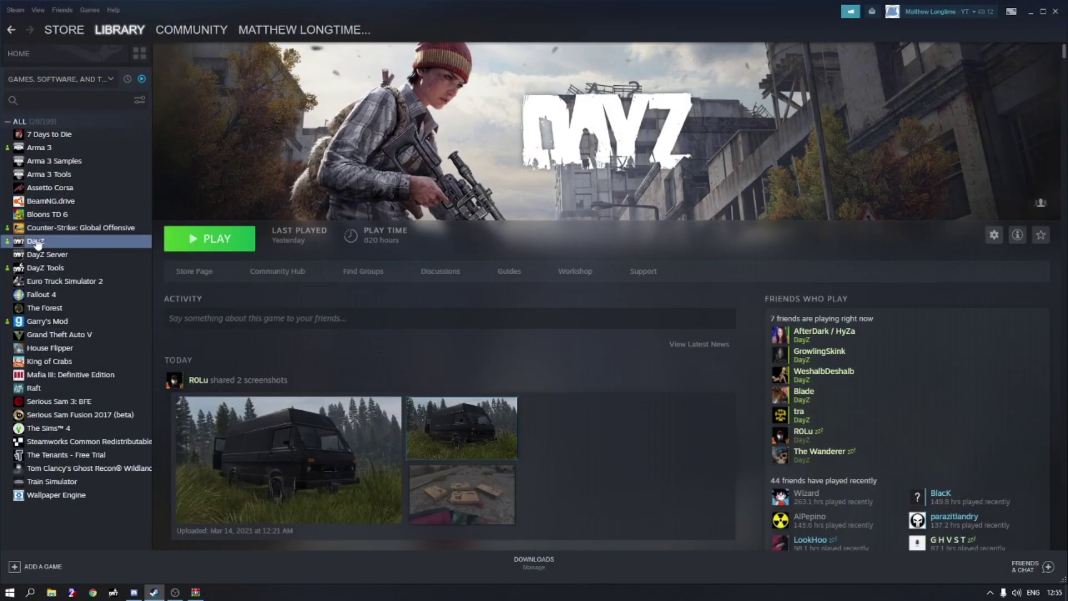
right_click(36, 241)
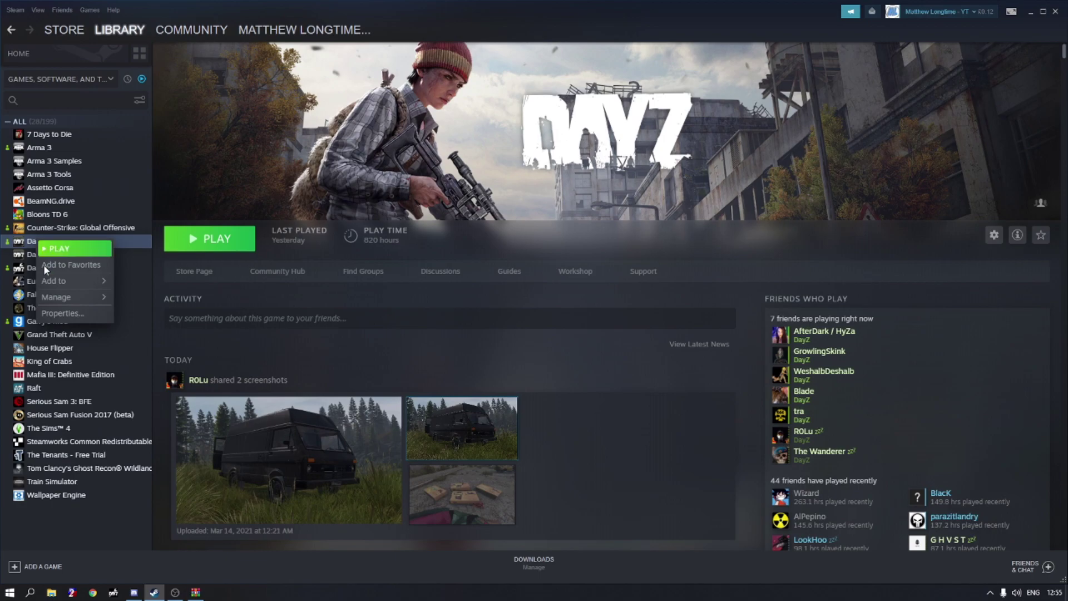
left_click(78, 314)
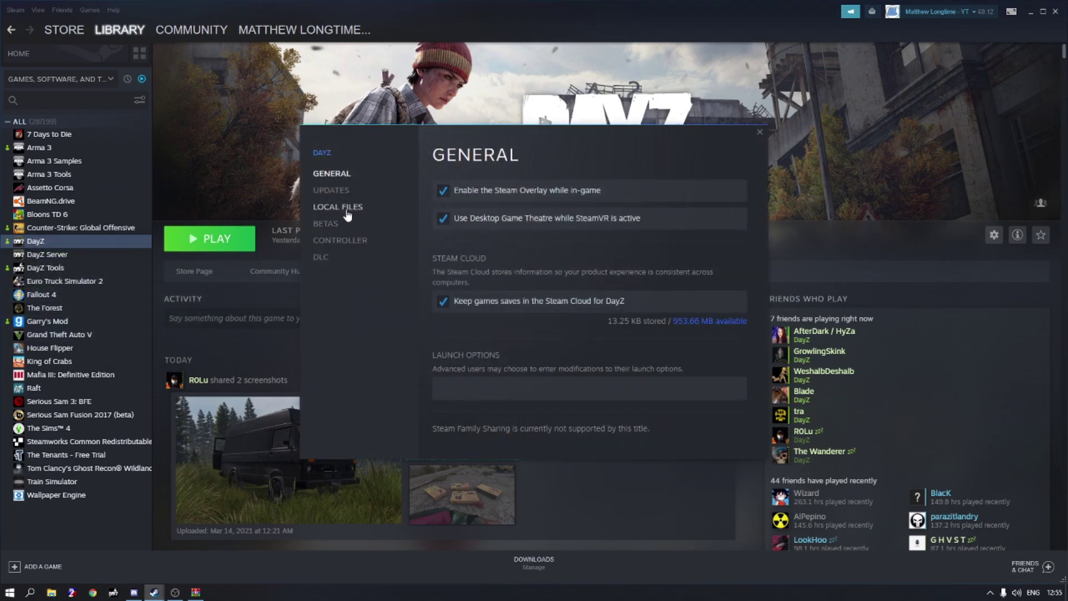
left_click(347, 215)
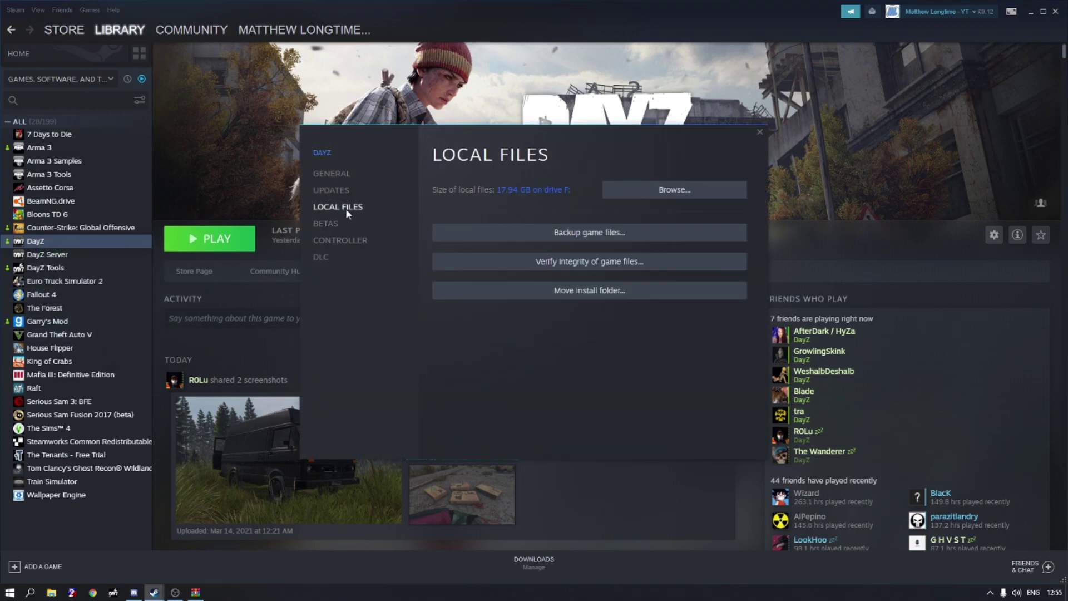
left_click(680, 194)
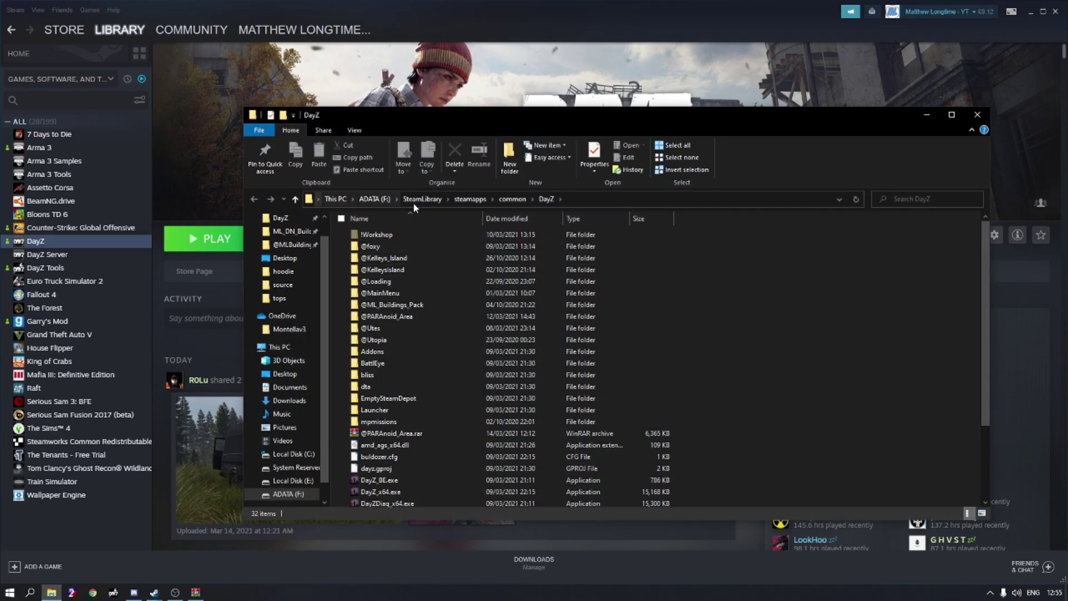
Step: Extract the Missions folder from the archive into the DayZ installation folder and open the extracted folder
left_click(196, 592)
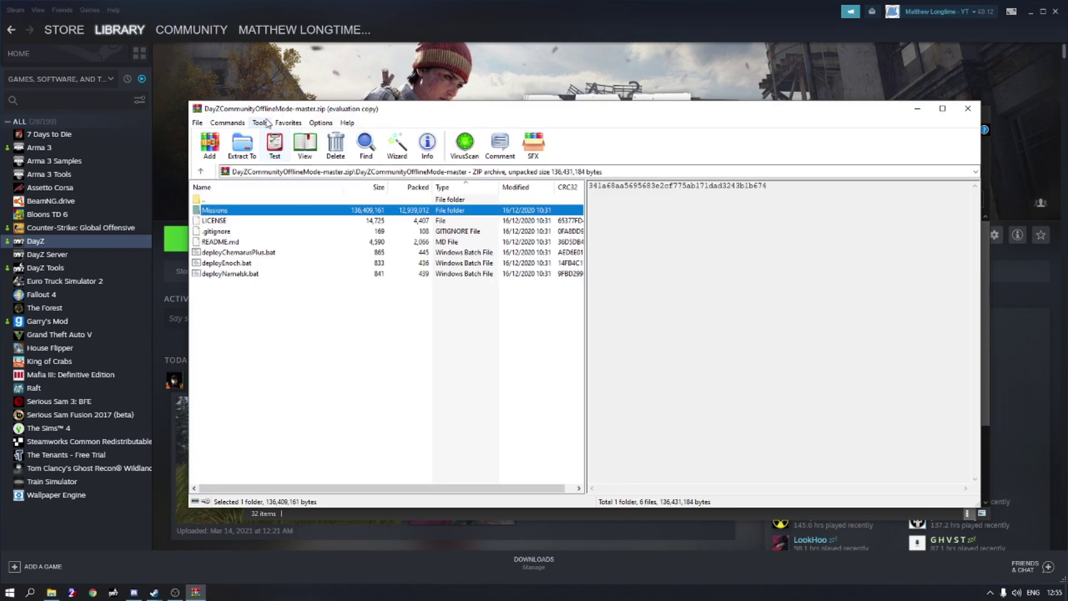
left_click_drag(277, 111, 775, 156)
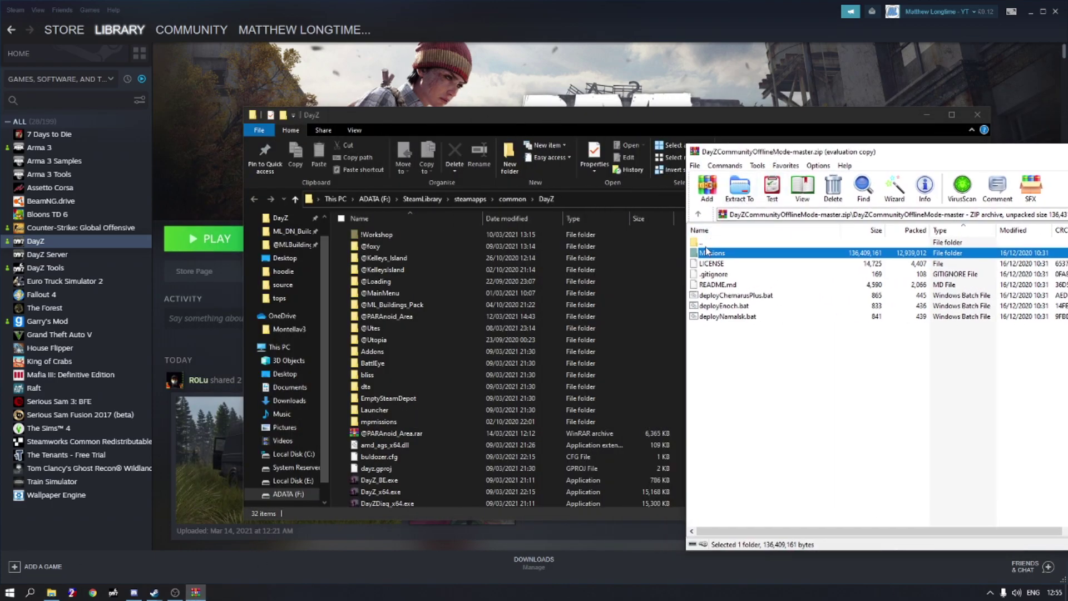
left_click_drag(711, 255, 337, 388)
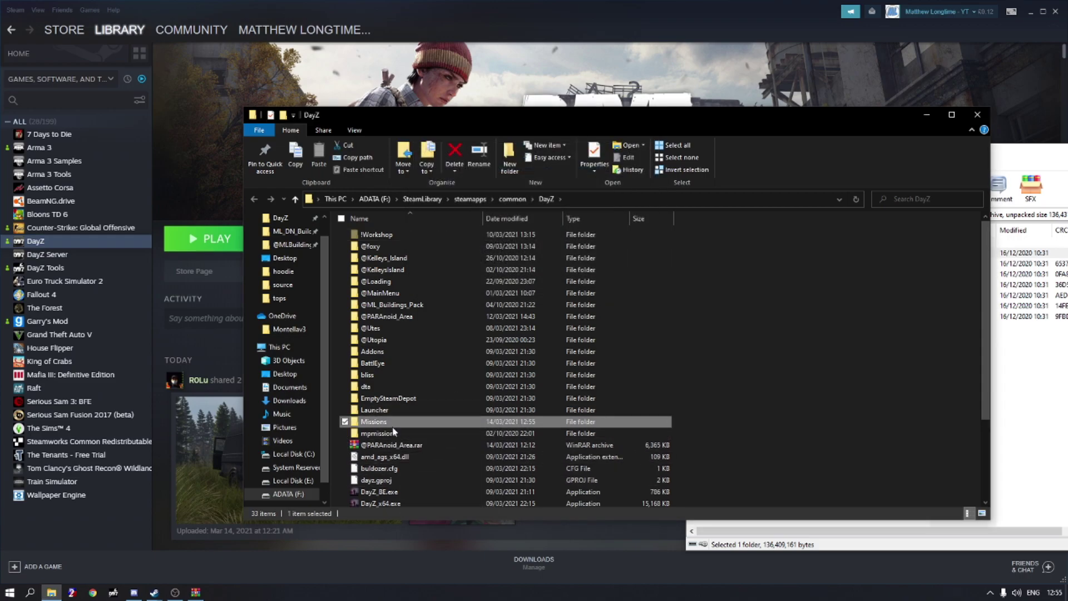
double_click(372, 422)
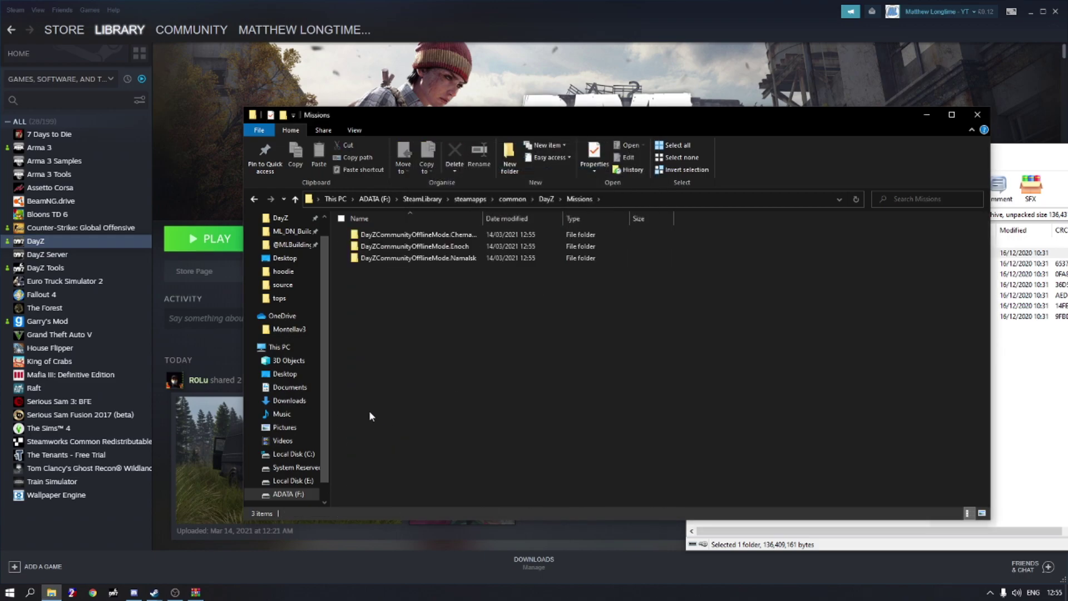
left_click(465, 237)
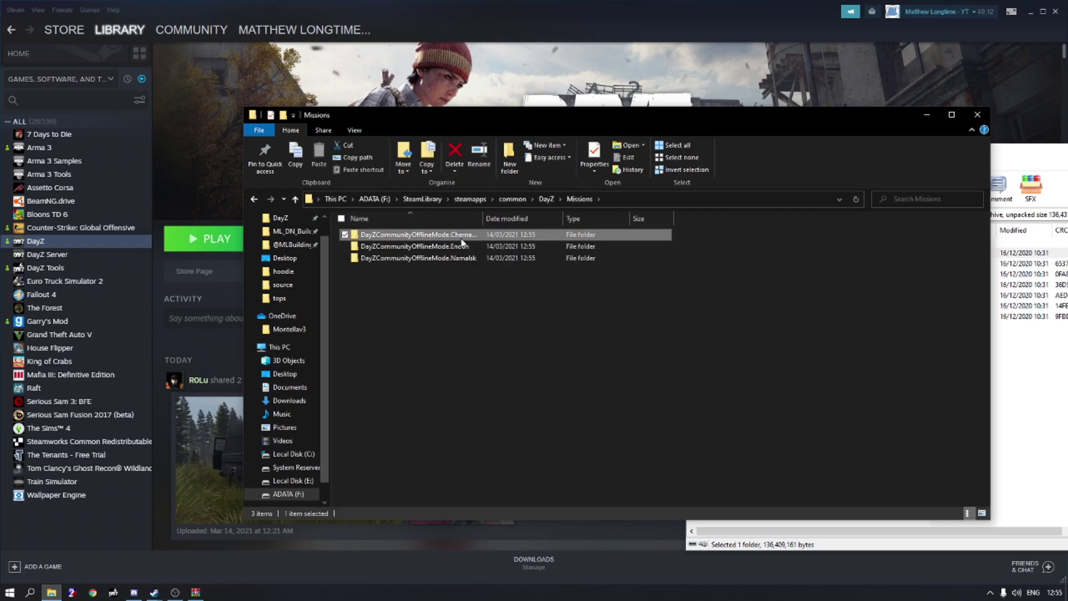
Step: Return to Steam and subscribe to the Rostowmap terrain mod in the DayZ Workshop
left_click(638, 13)
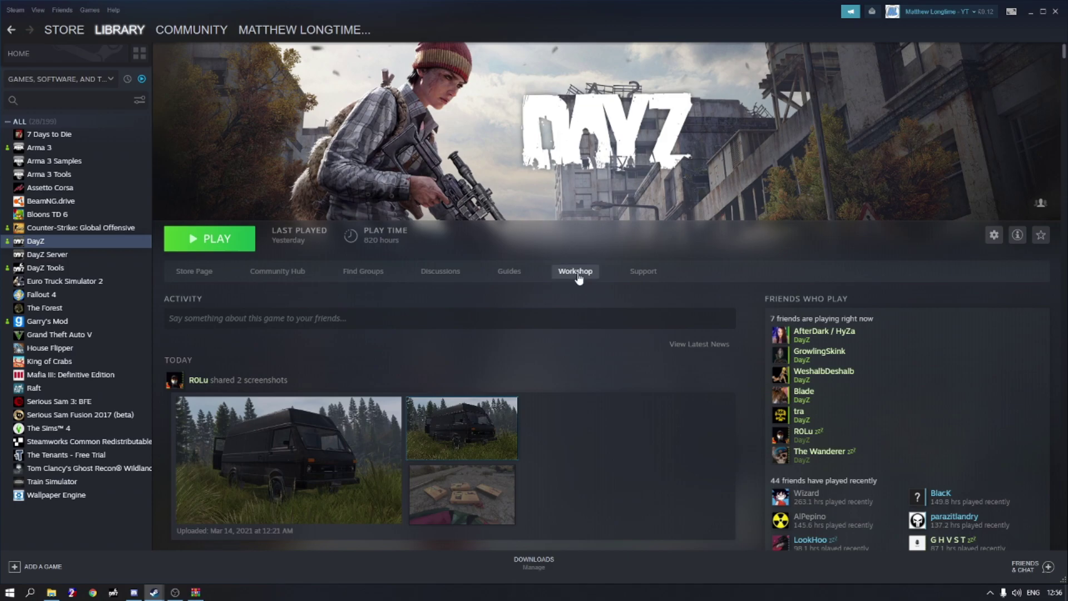
left_click(576, 272)
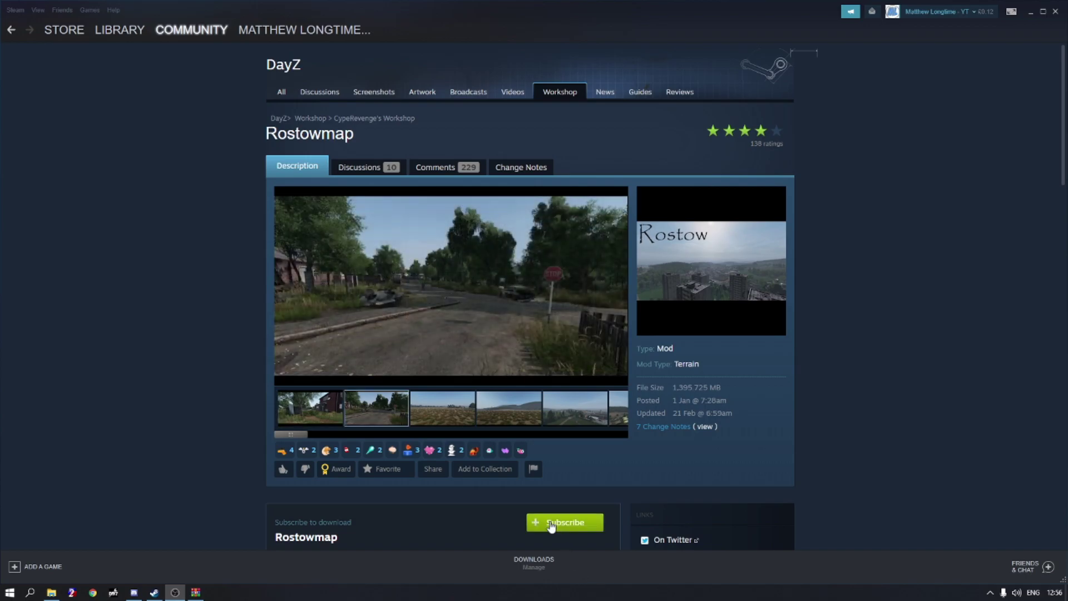
left_click(543, 524)
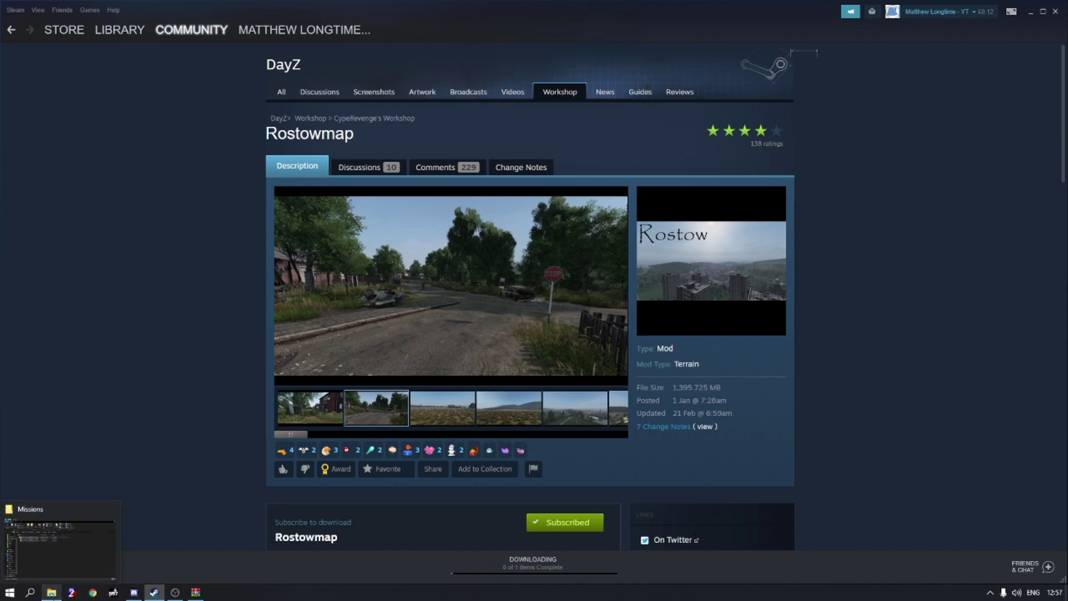
Step: Switch to File Explorer and duplicate the DayZCommunityOfflineMode.ChernarusPlus folder within the Missions folder
left_click(51, 592)
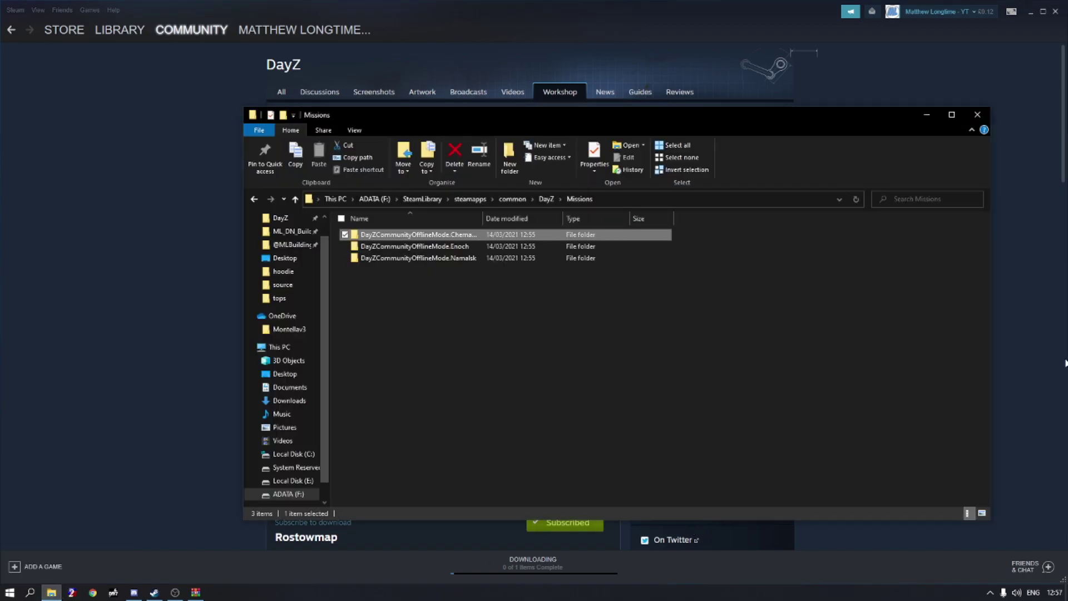
right_click(441, 238)
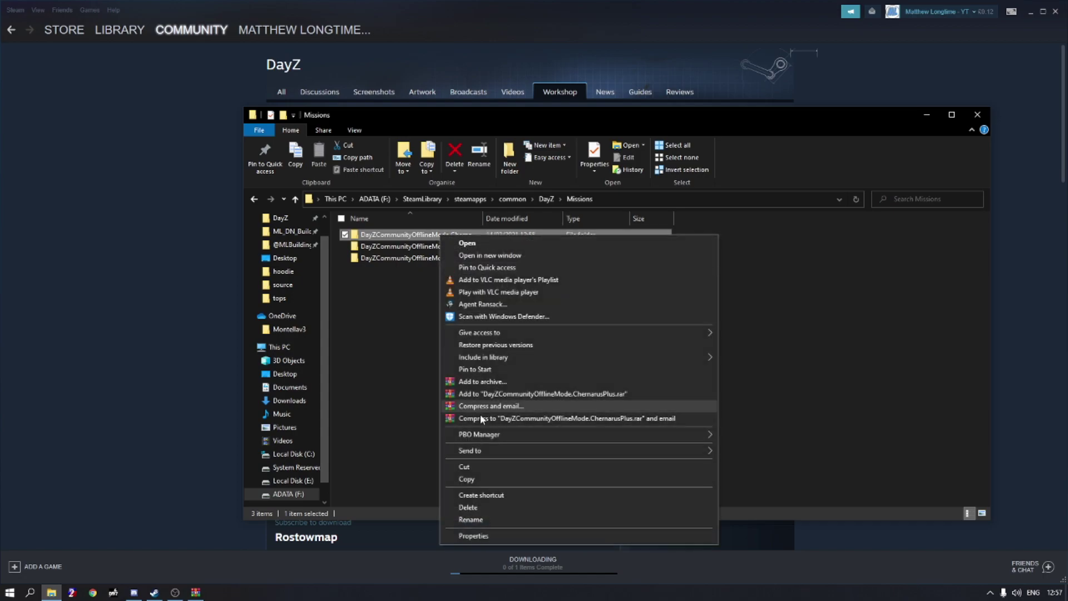
left_click(478, 480)
right_click(406, 311)
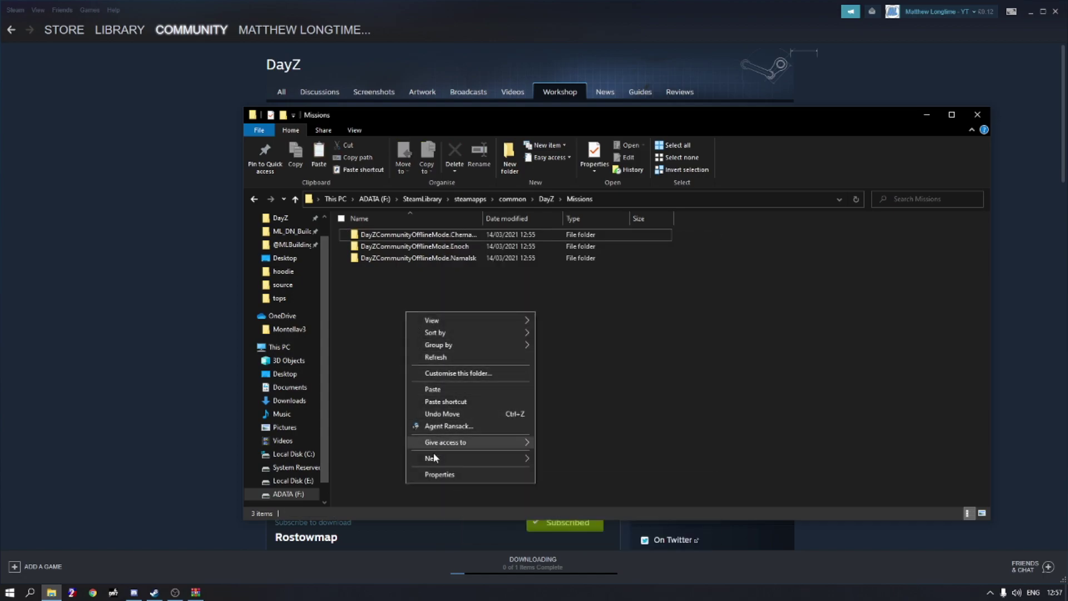
left_click(436, 394)
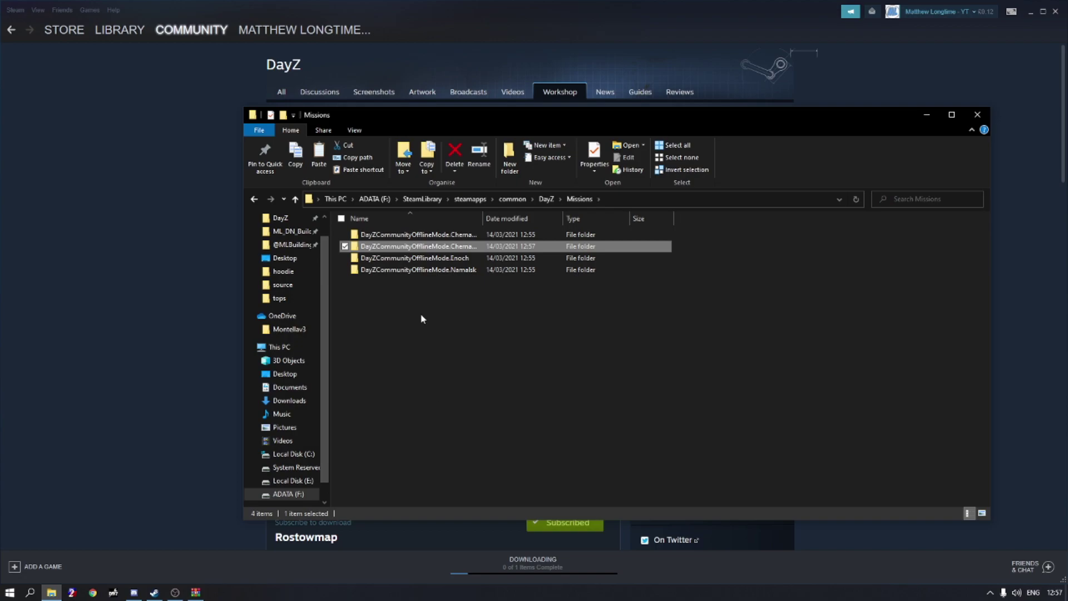
Step: Rename the copied ChernarusPlus mission folder as DayZCommunityOfflineMode.Rostow
left_click(452, 247)
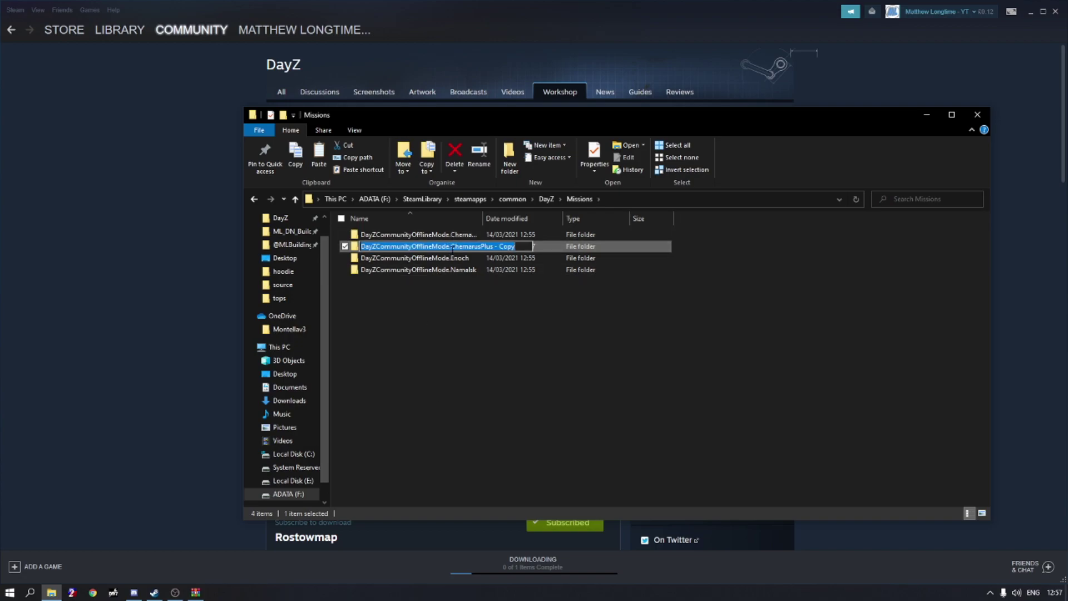
left_click(452, 246)
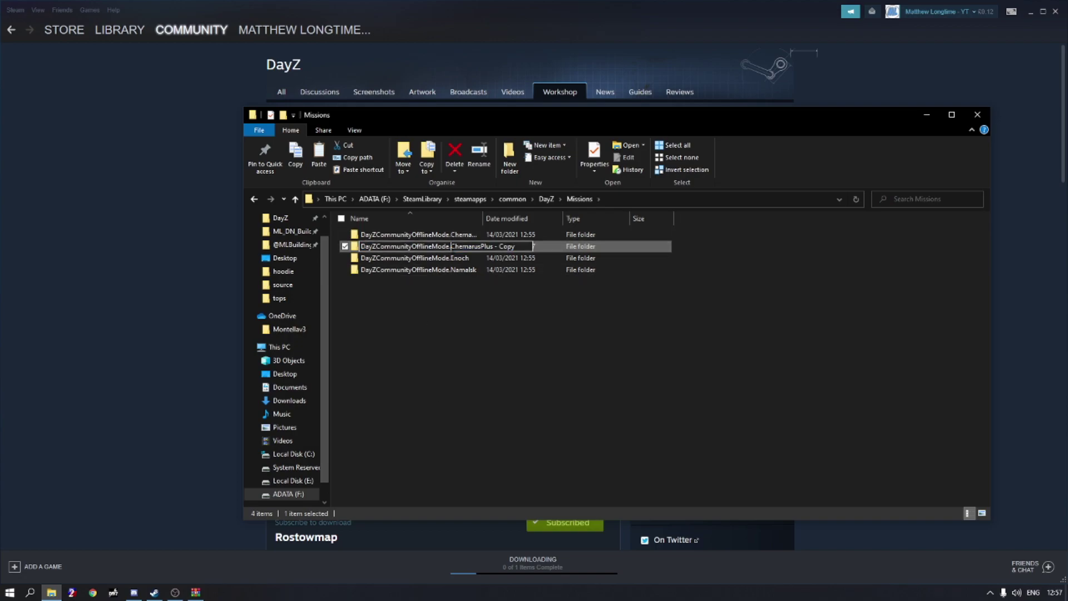
left_click_drag(452, 247, 590, 251)
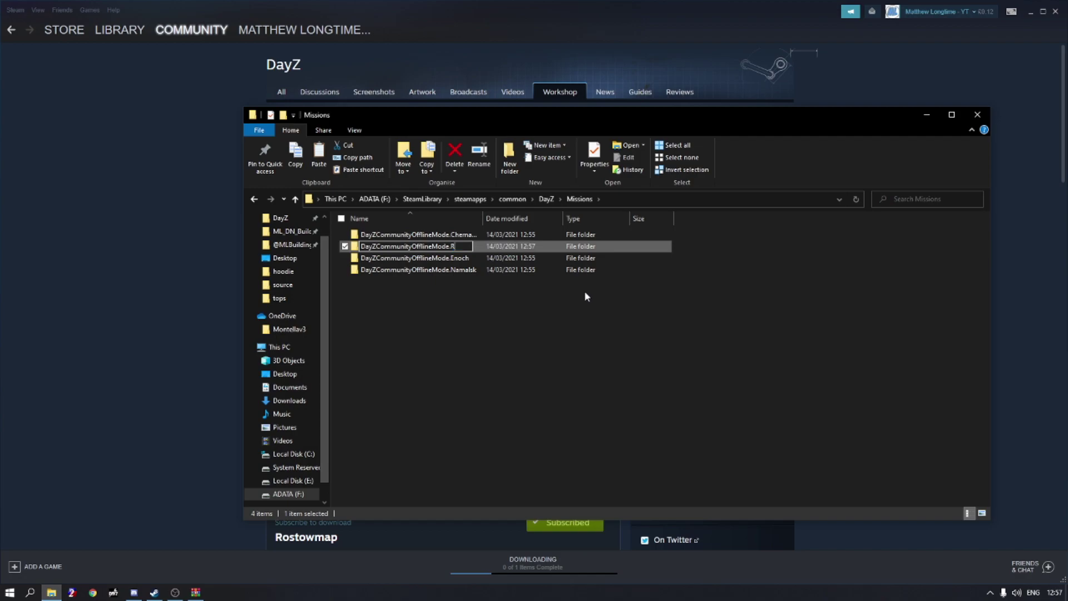
type("ostow")
key("Return")
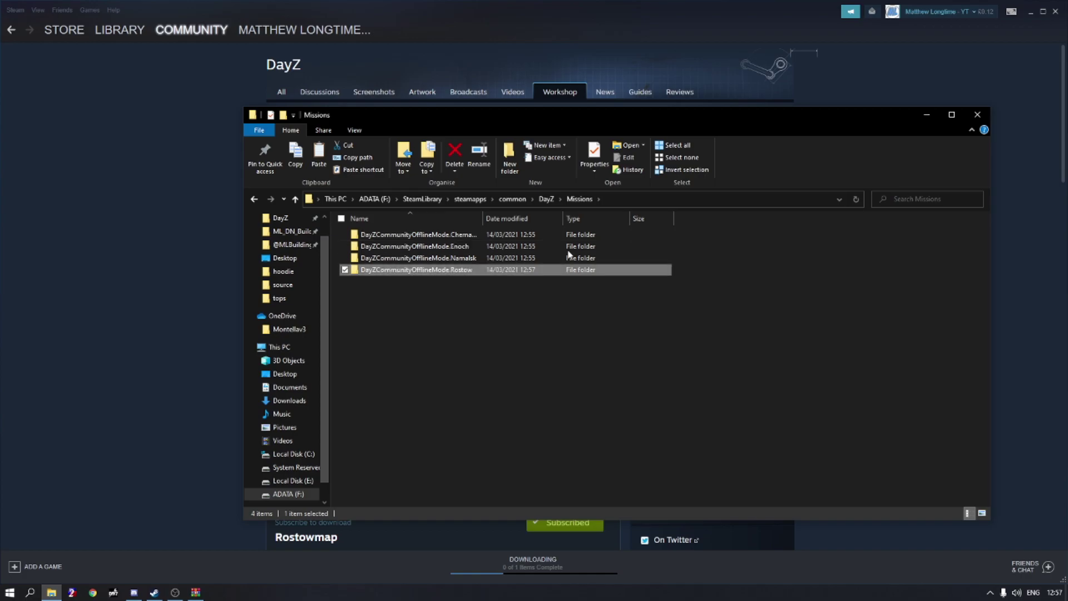
left_click(539, 200)
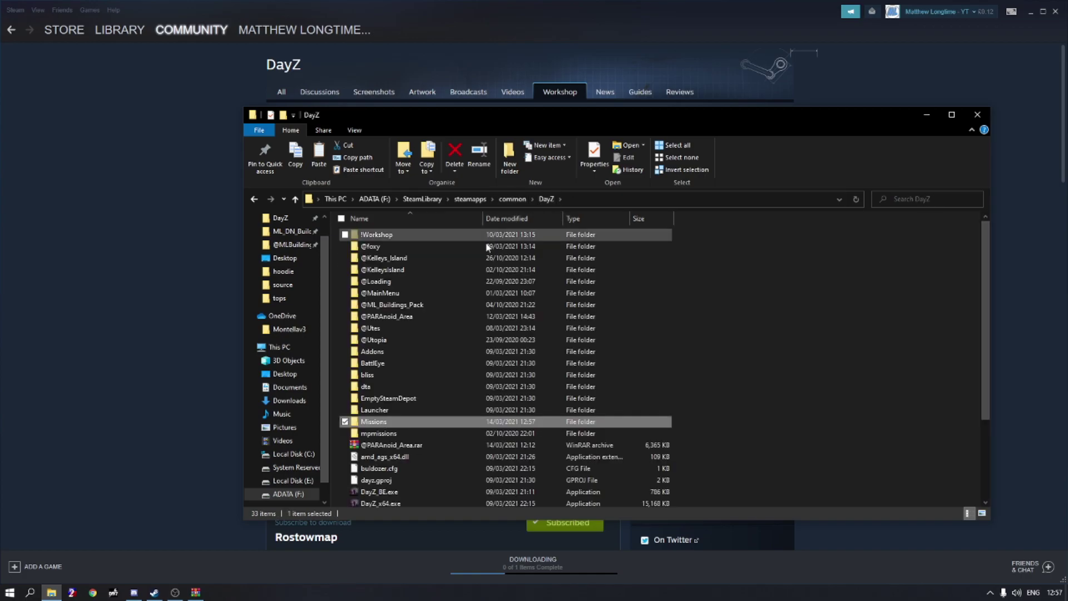
double_click(409, 236)
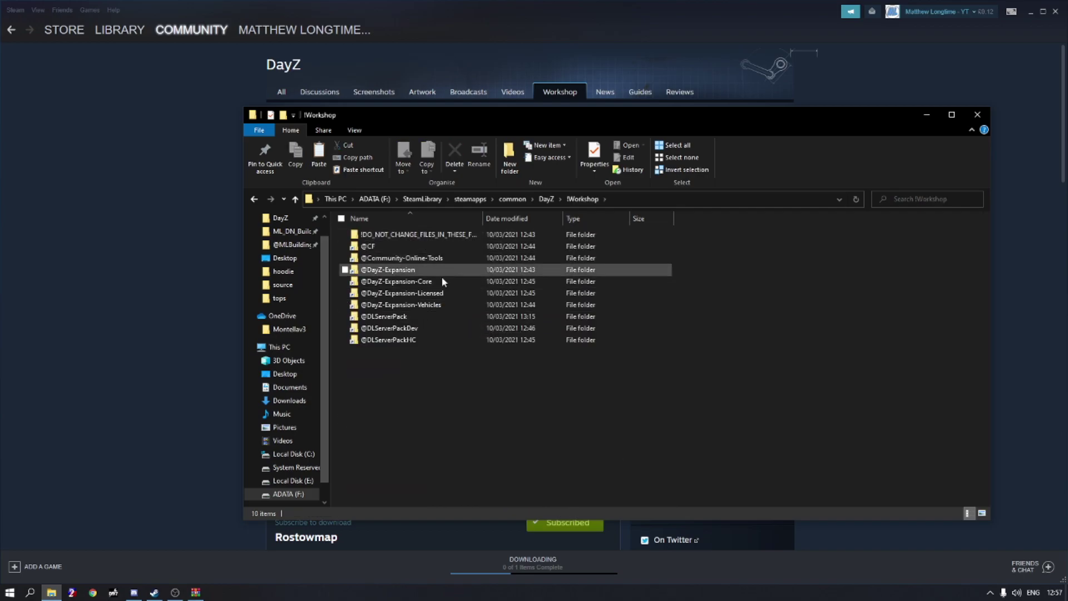
double_click(392, 317)
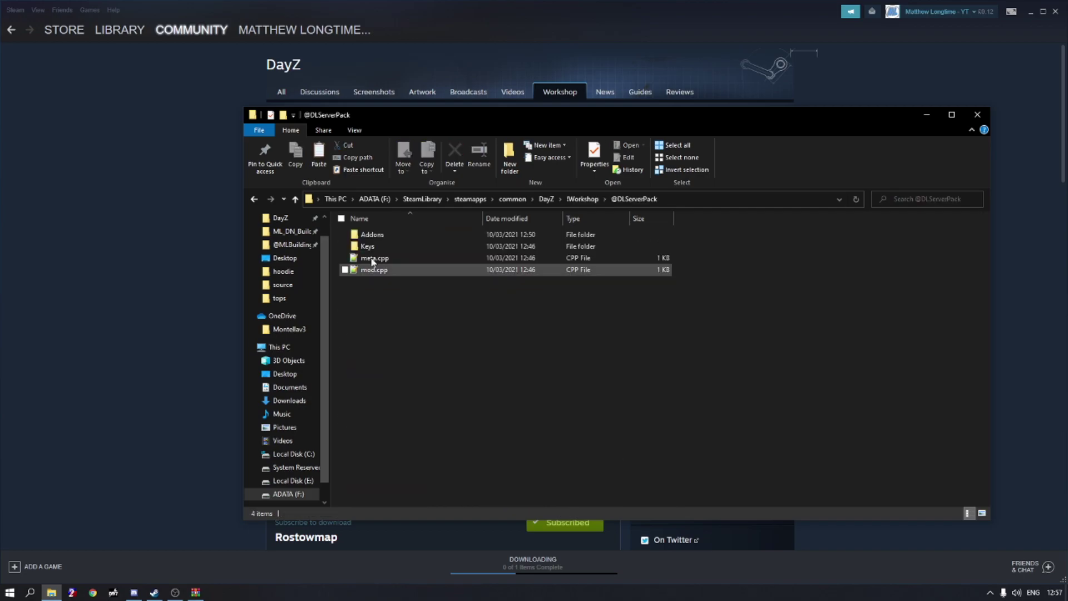
double_click(372, 236)
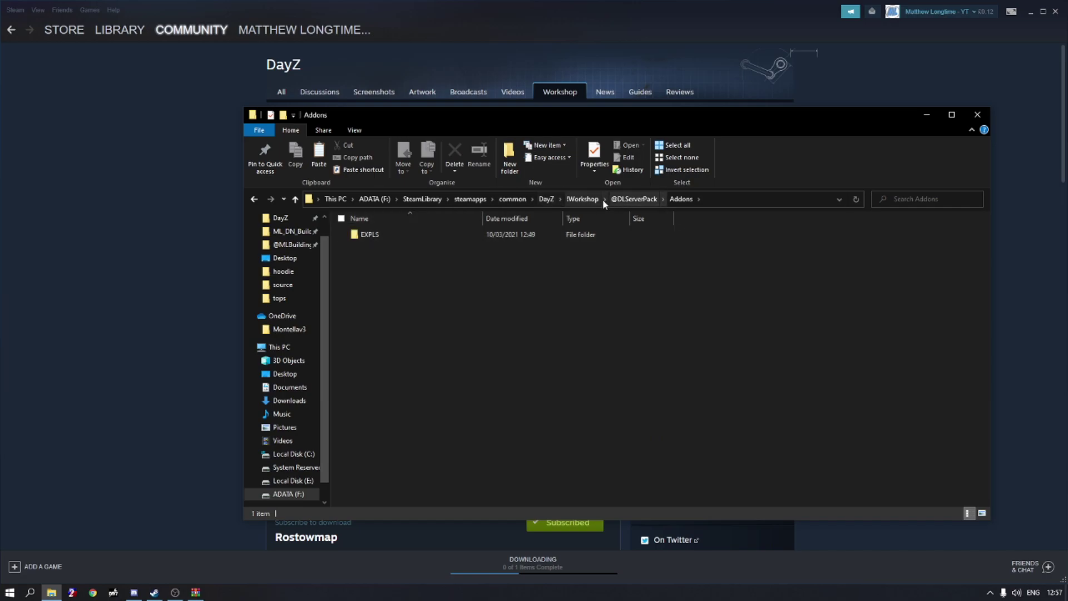
left_click(583, 198)
double_click(409, 341)
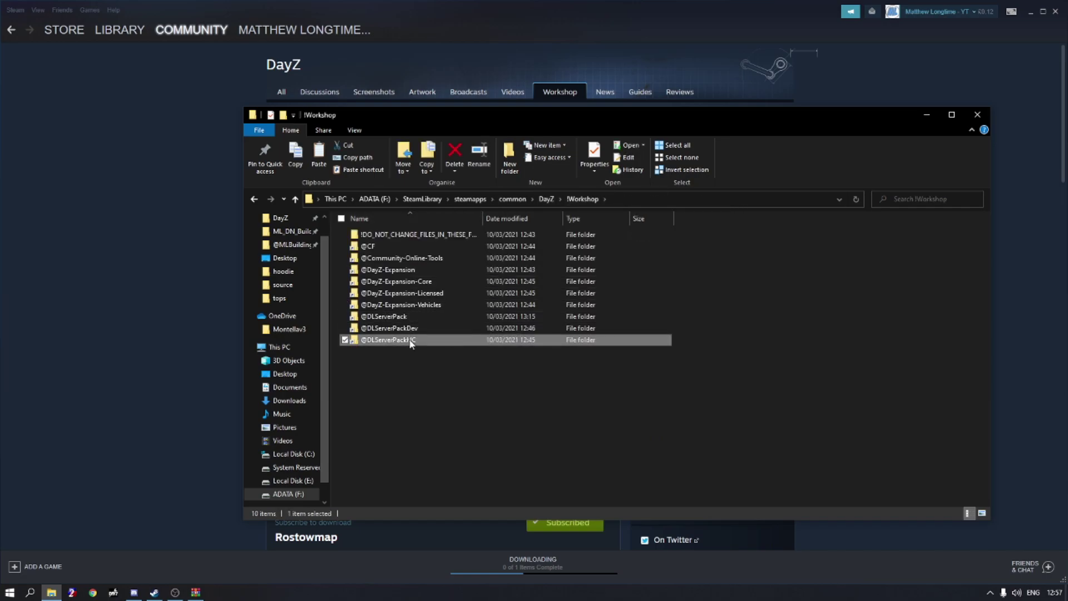
double_click(365, 236)
left_click(389, 235)
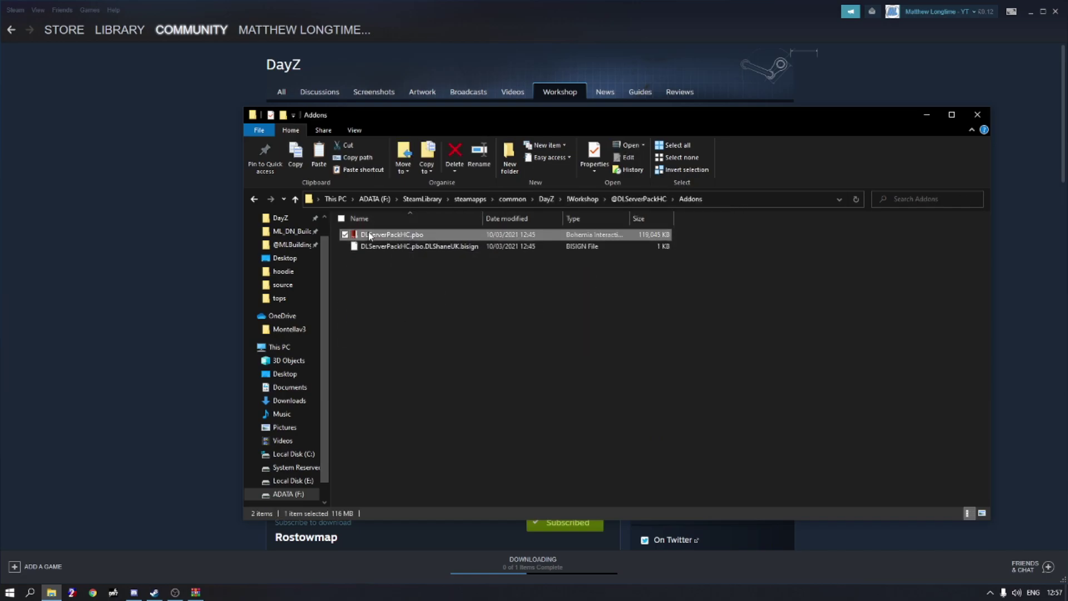
key("F2")
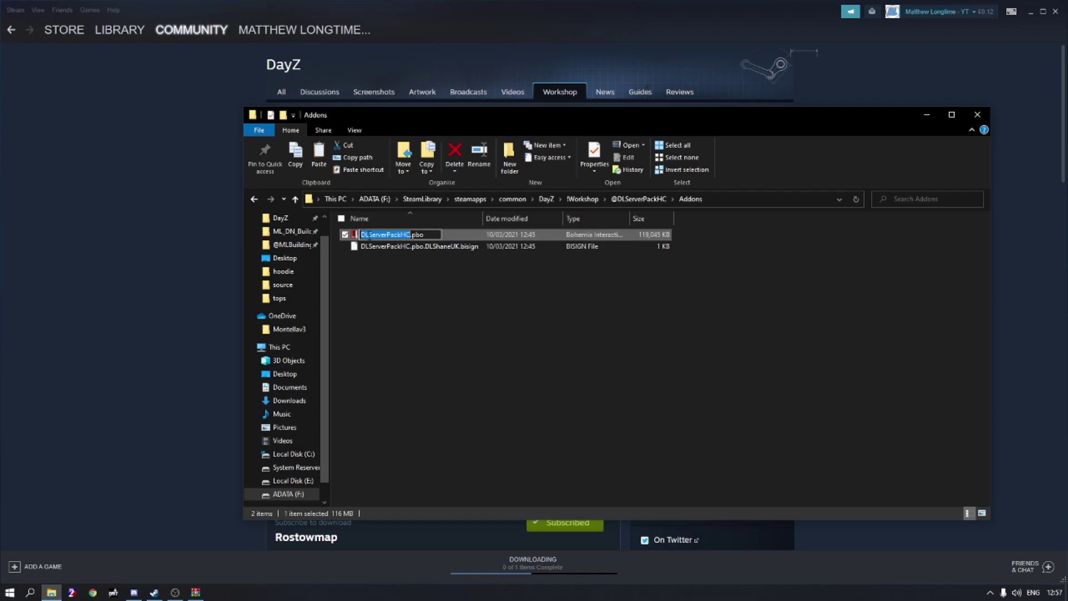
right_click(370, 234)
left_click(407, 272)
key("Return")
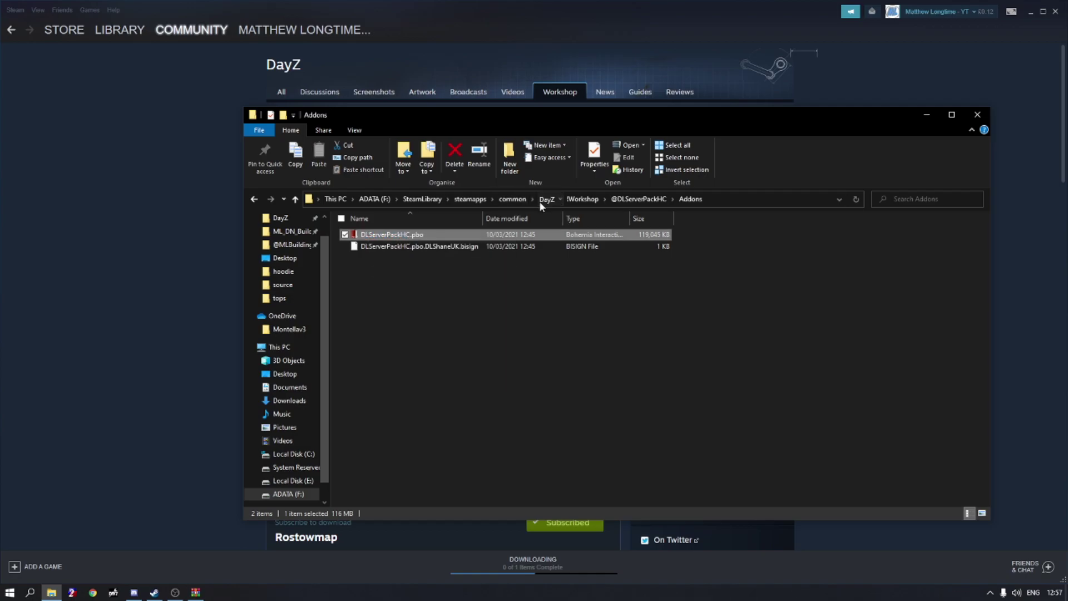
Step: Return to the DayZ Missions folder and examine the map-name suffix of the ChernarusPlus mission folder
left_click(540, 202)
left_click(413, 360)
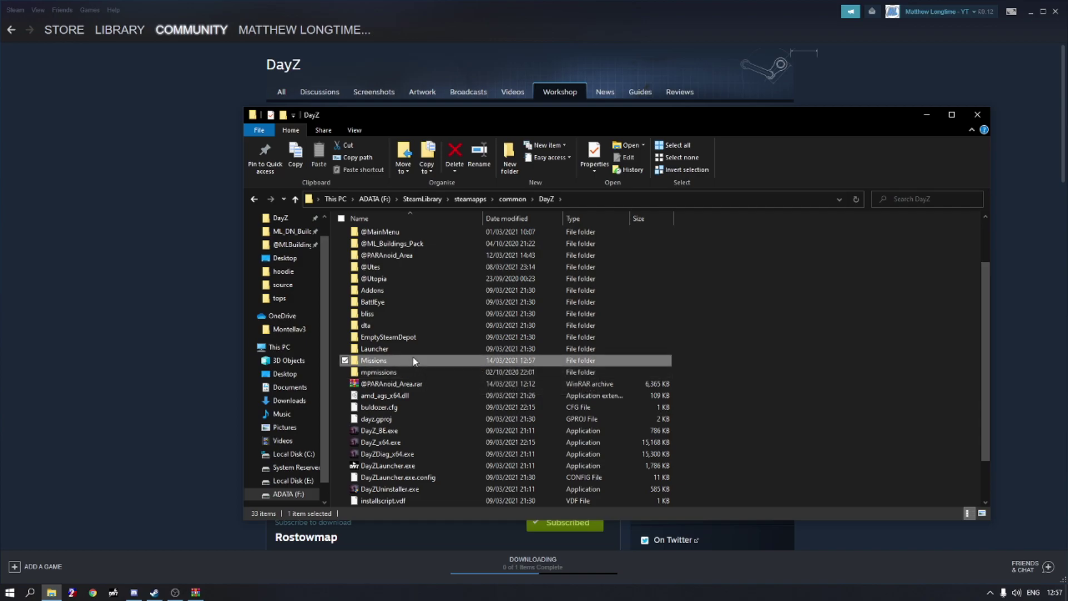
double_click(413, 360)
left_click(451, 234)
key("F2")
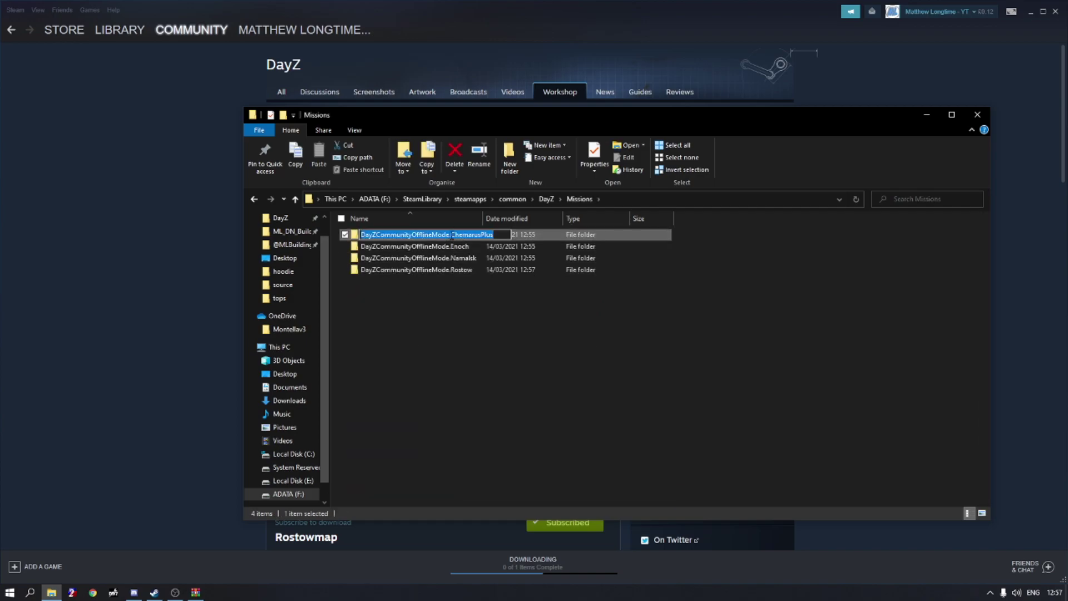
double_click(452, 235)
key("Return")
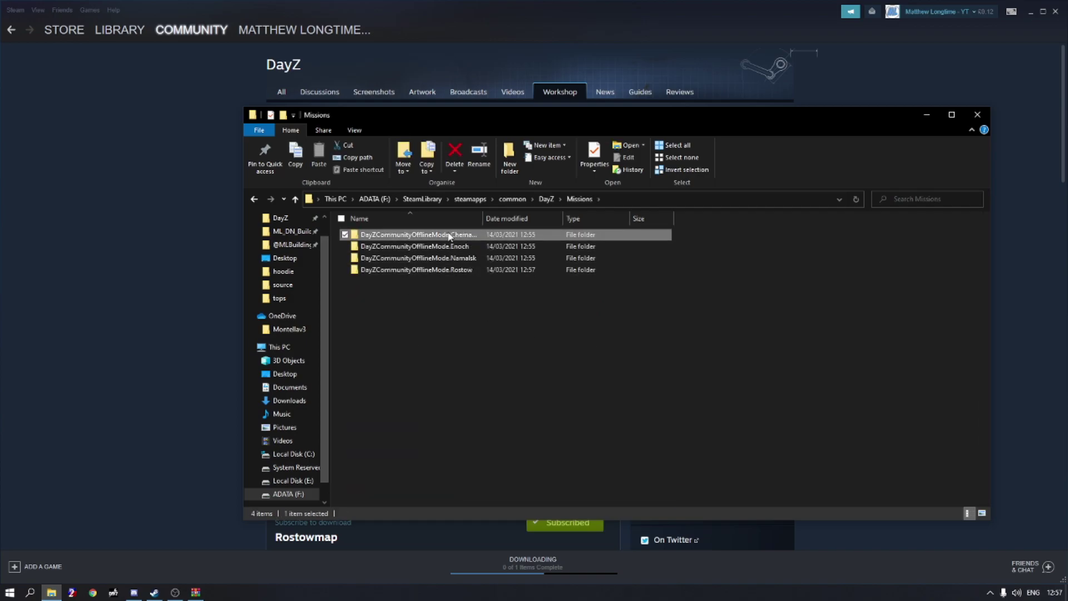
left_click(460, 234)
left_click_drag(507, 234, 480, 236)
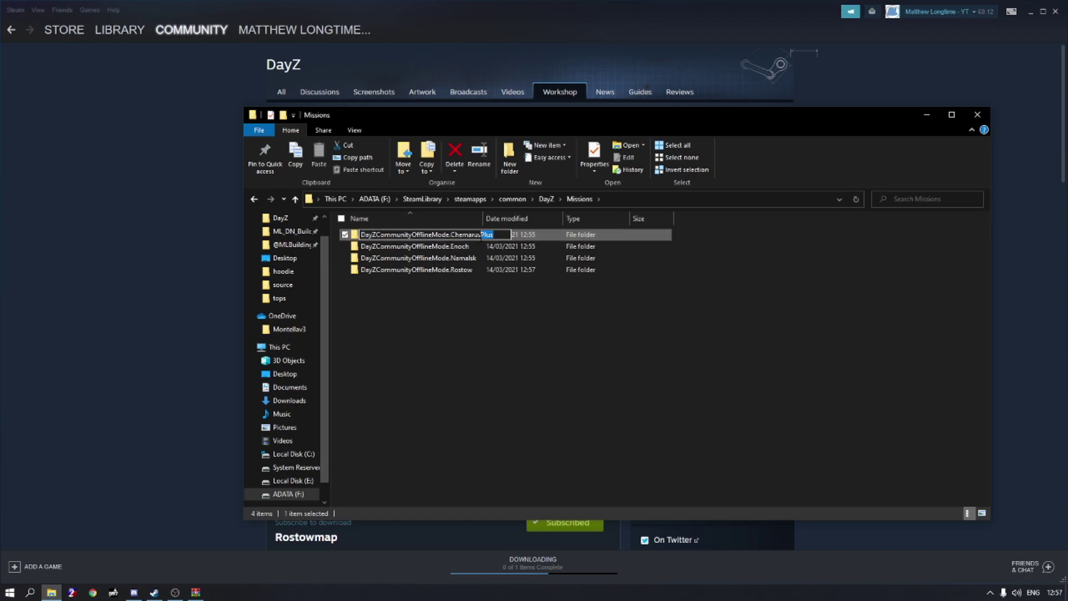
key("shift+Left")
key("shift+Left")
key("shift+Left")
key("shift+Left")
key("shift+Left")
key("shift+Left")
key("shift+Left")
key("shift+Left")
left_click(462, 272)
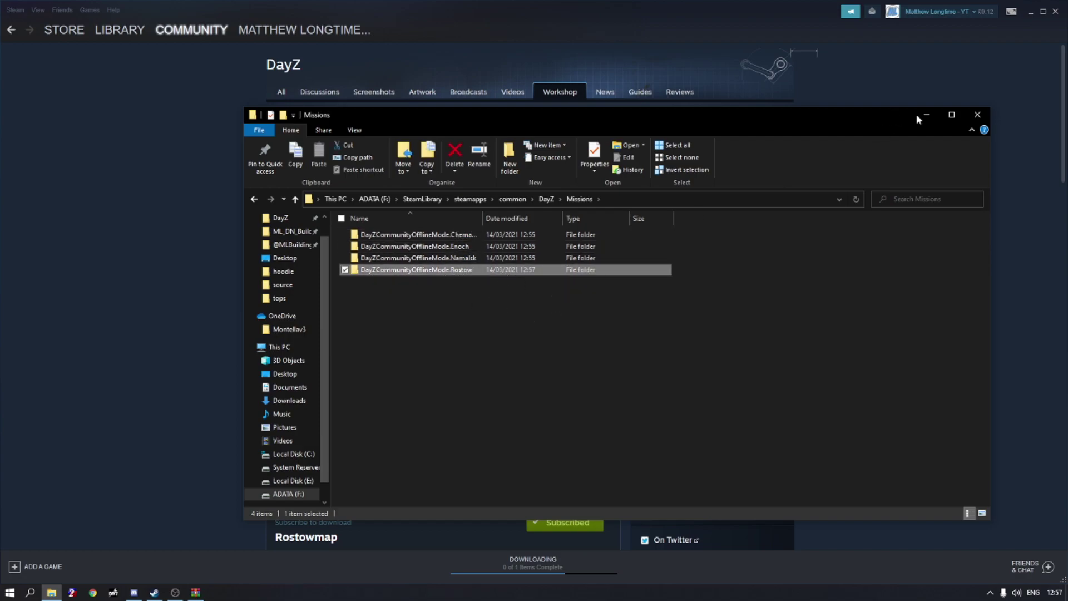
Step: Close File Explorer and set DayZ's launch options in the Steam library to -mission=.\Missions\DayZCommunityOfflineMode.ChernarusPlus
left_click(977, 114)
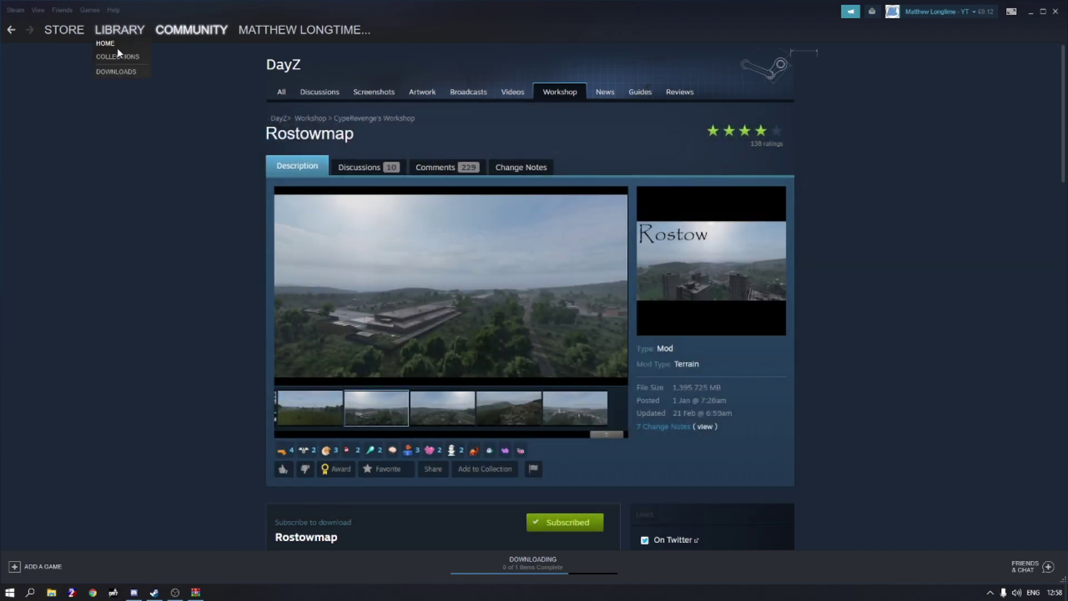
left_click(117, 48)
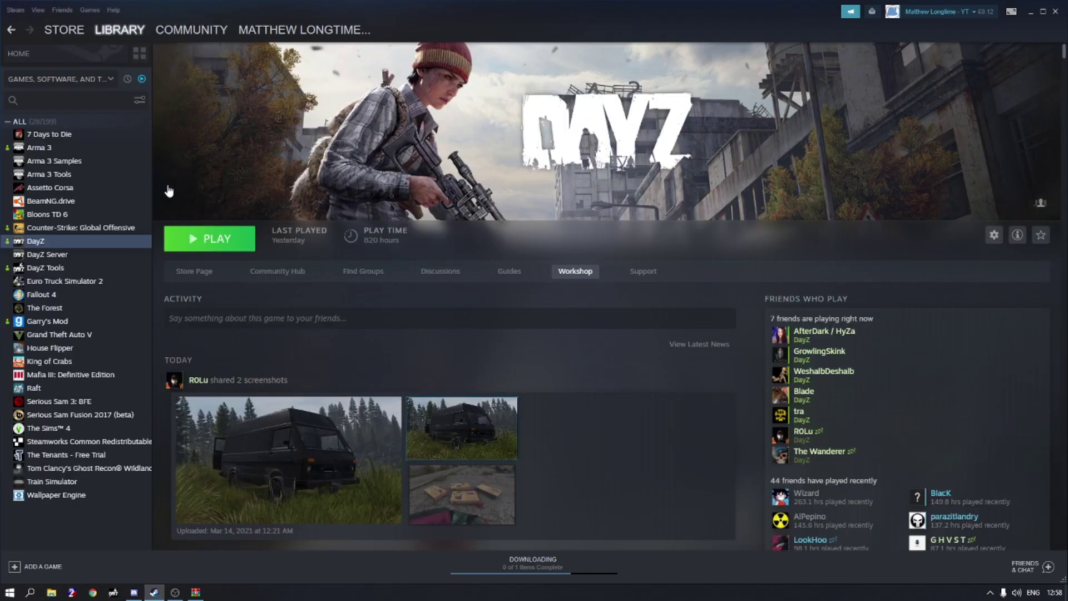
right_click(78, 243)
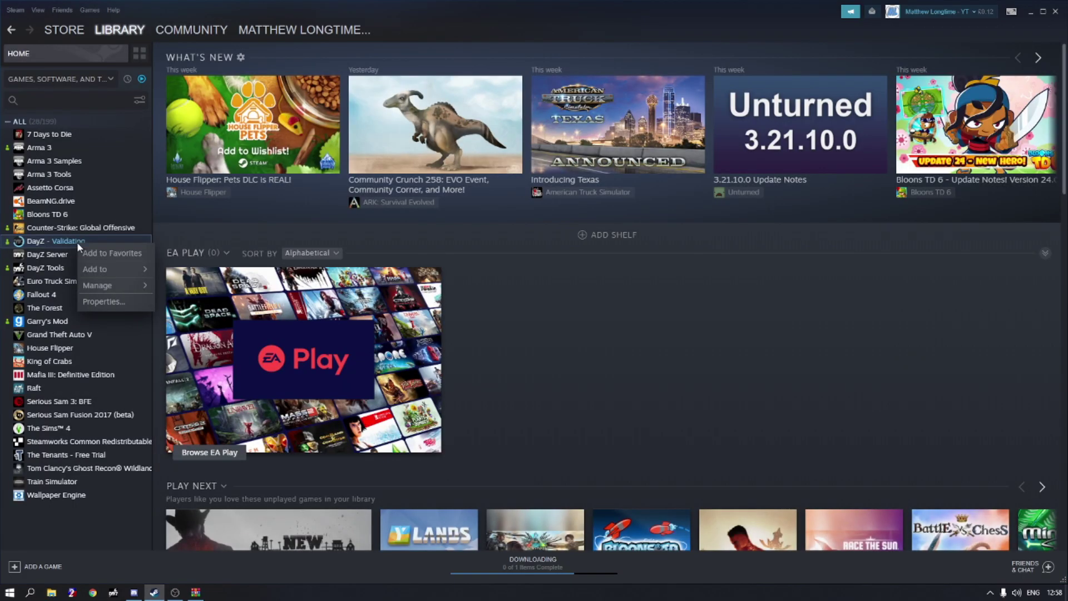
left_click(111, 304)
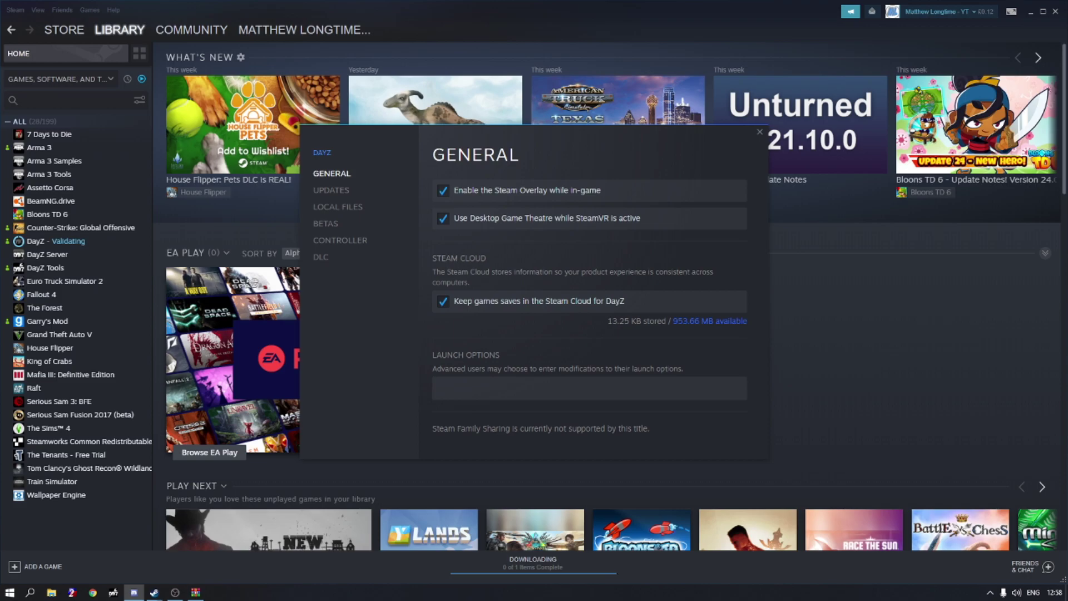
left_click(590, 389)
key("ctrl+v")
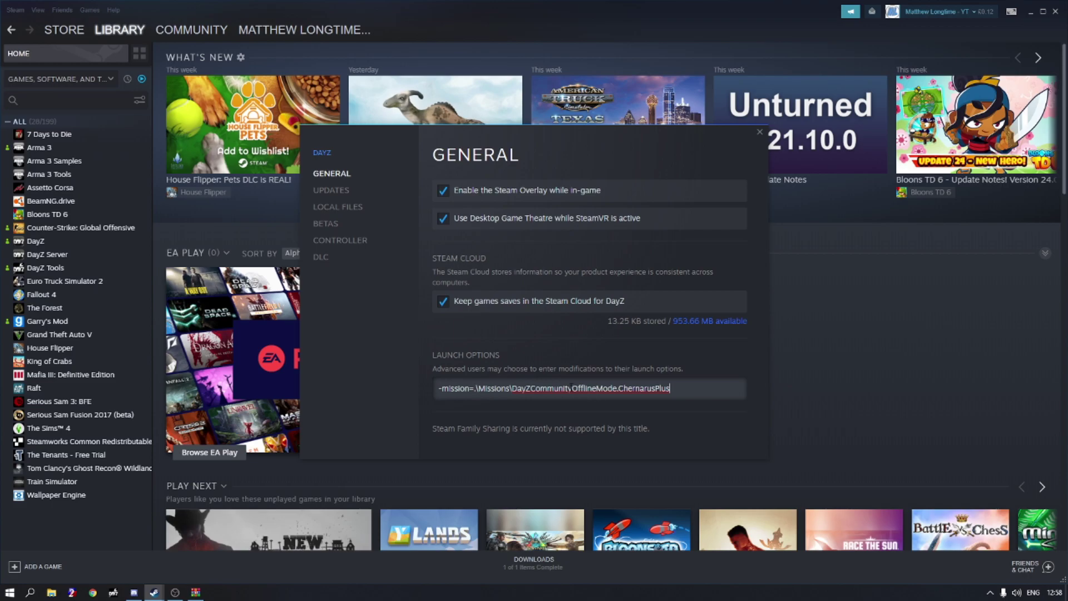
Step: Copy the map name Rostow from the end of the DayZCommunityOfflineMode.Rostow folder's name in DayZ's Missions folder
left_click_drag(668, 393, 621, 393)
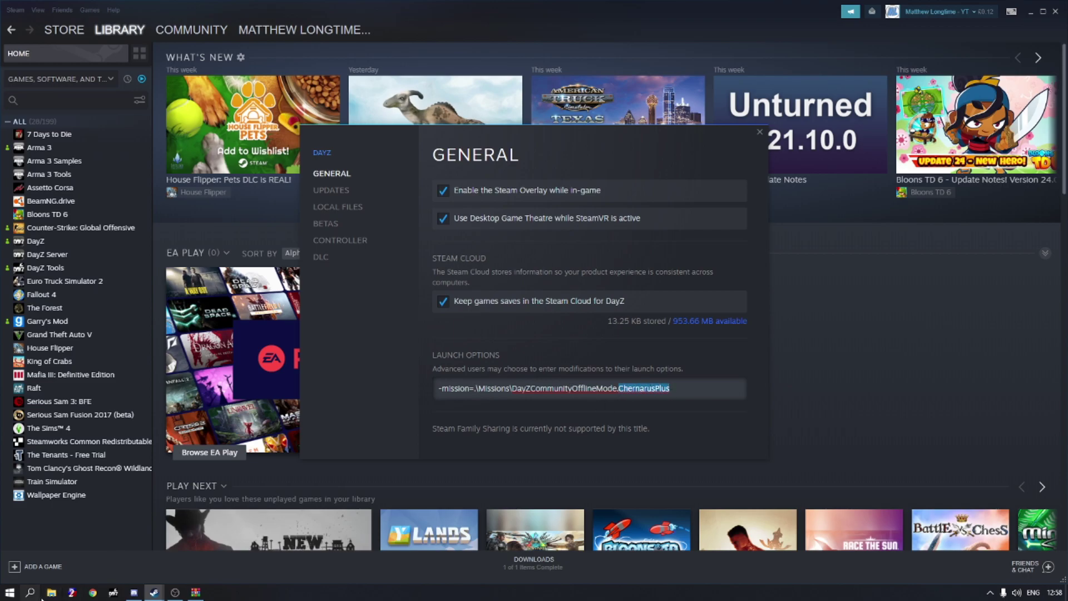
left_click(51, 592)
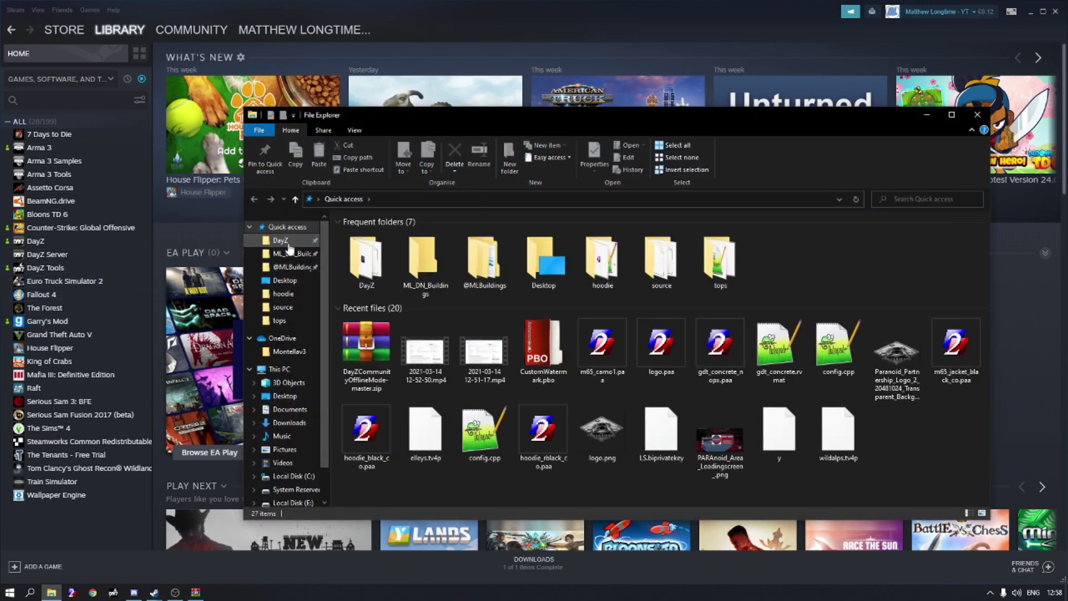
left_click(284, 240)
double_click(374, 422)
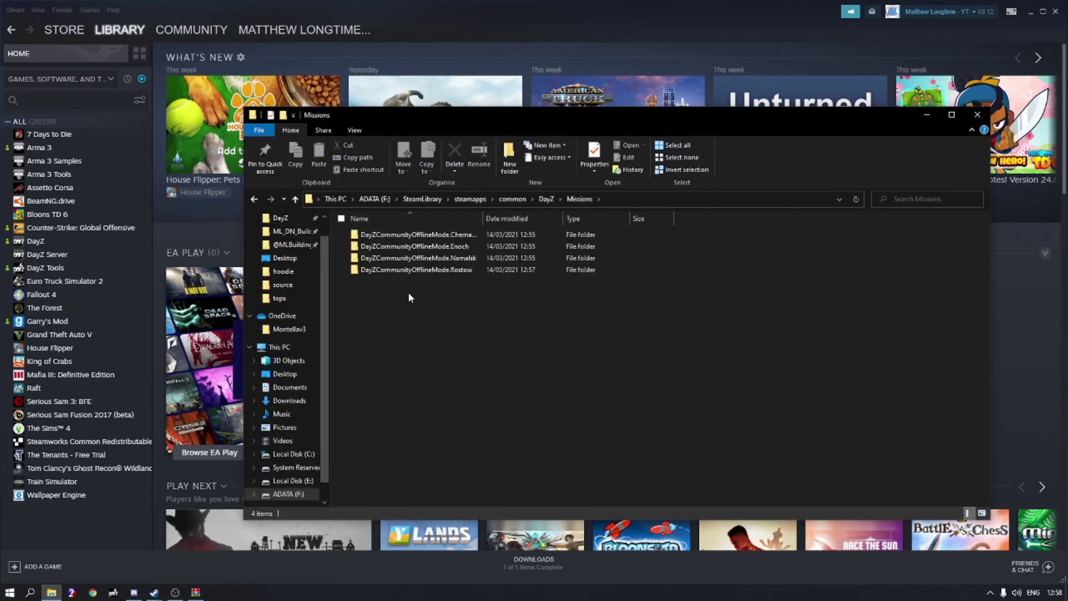
left_click(469, 271)
key("F2")
left_click_drag(473, 271, 451, 272)
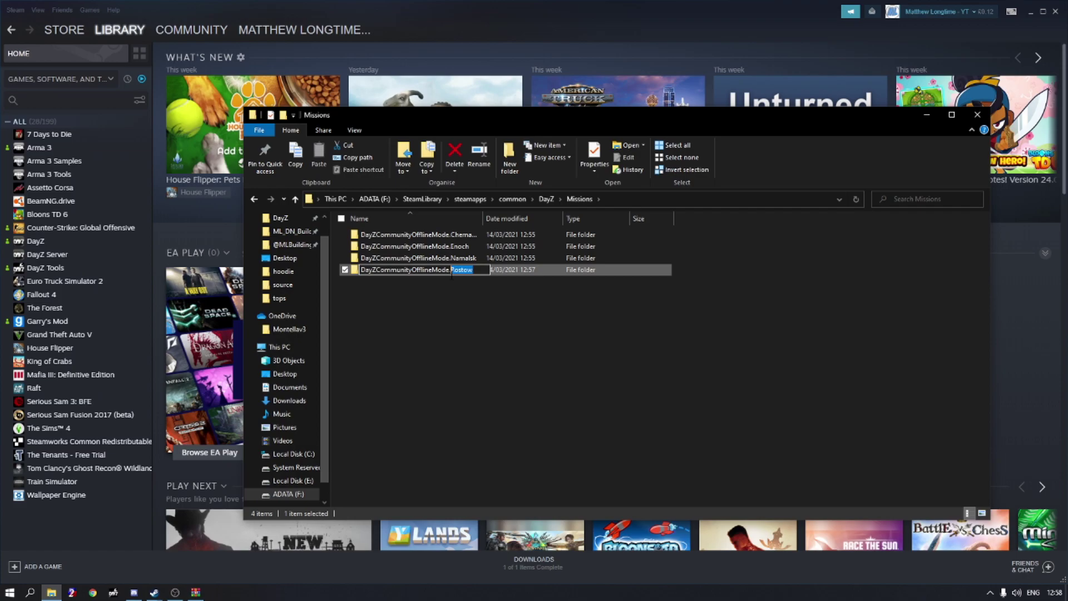
left_click(979, 116)
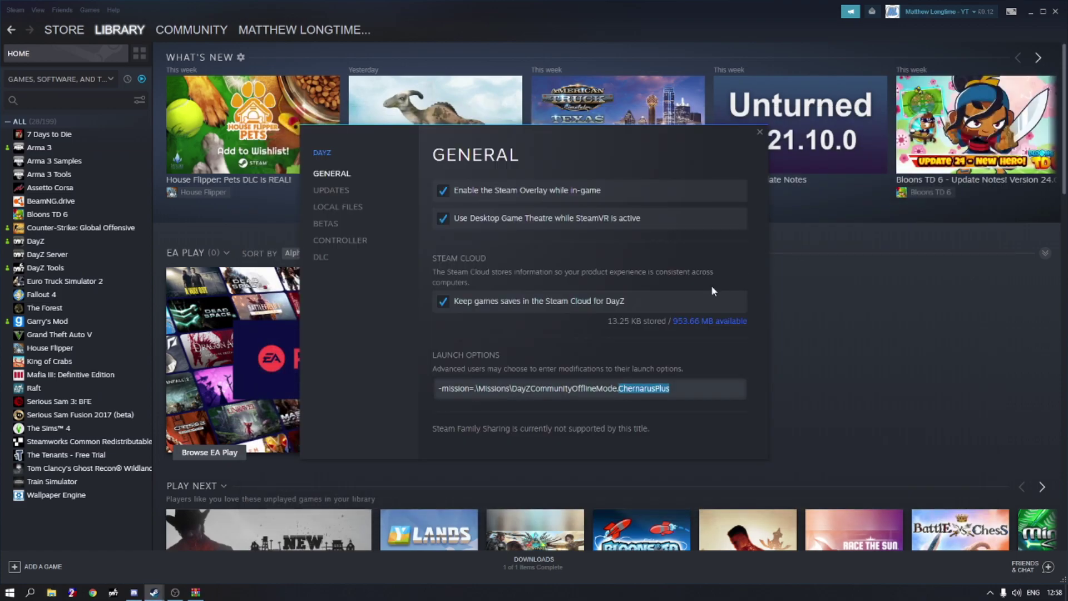
Step: Replace ChernarusPlus with the copied Rostow in the DayZ launch options and close the properties
left_click_drag(669, 387, 619, 388)
key("ctrl+v")
left_click(760, 133)
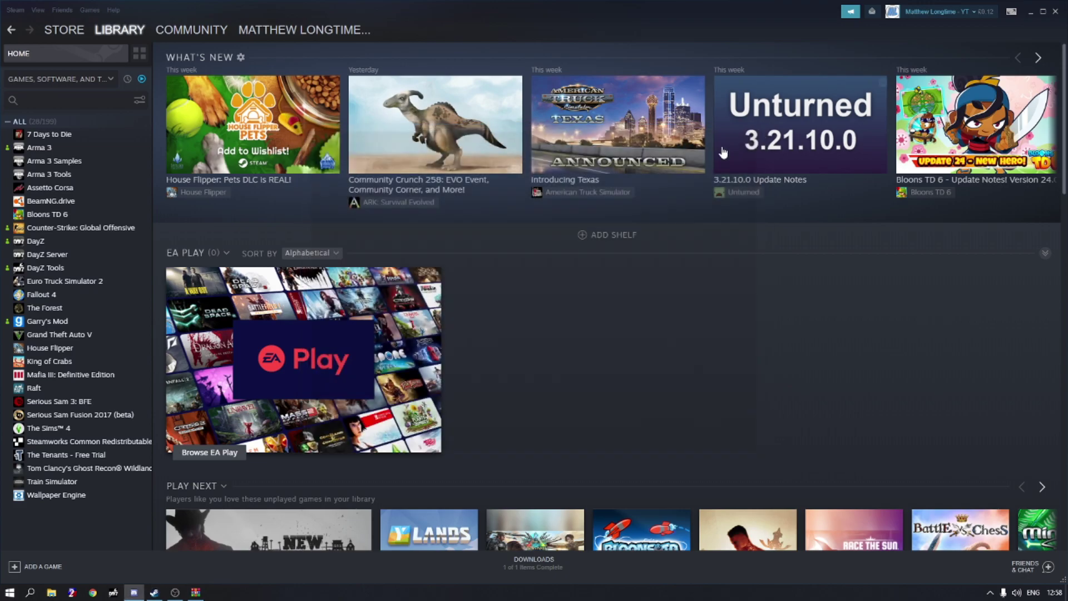
Step: Start the DayZ launcher from the Steam library with the Play DayZ option and close the Steam and archive windows
left_click(32, 245)
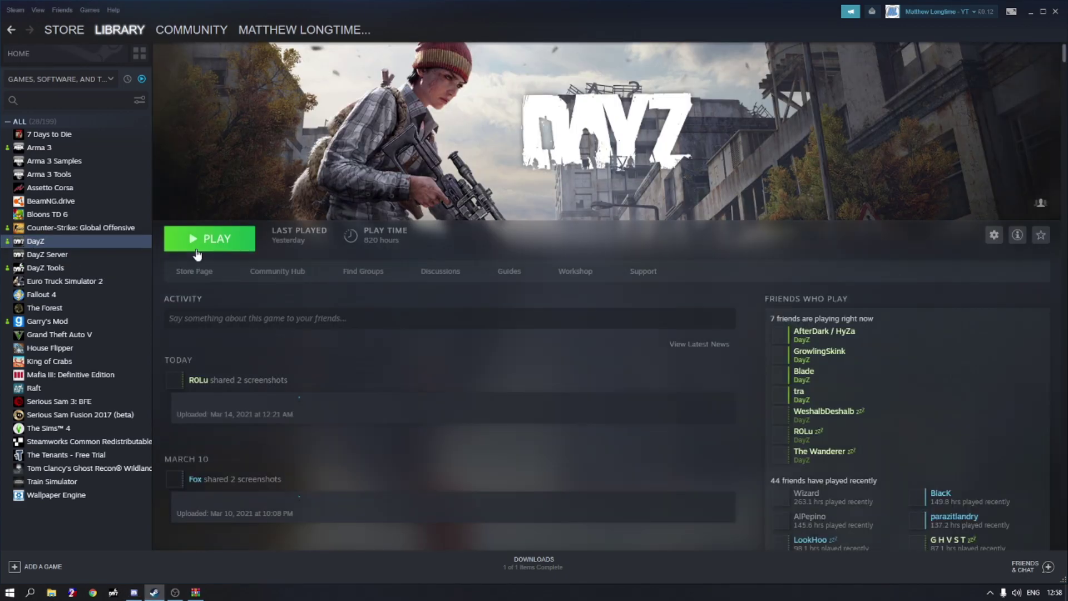
left_click(197, 248)
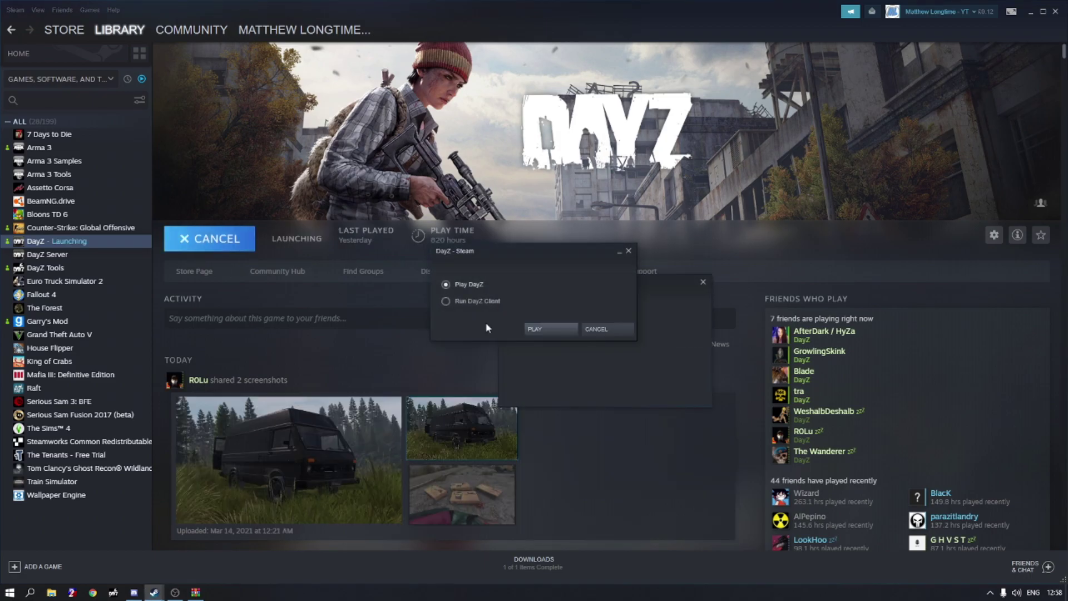
left_click(556, 331)
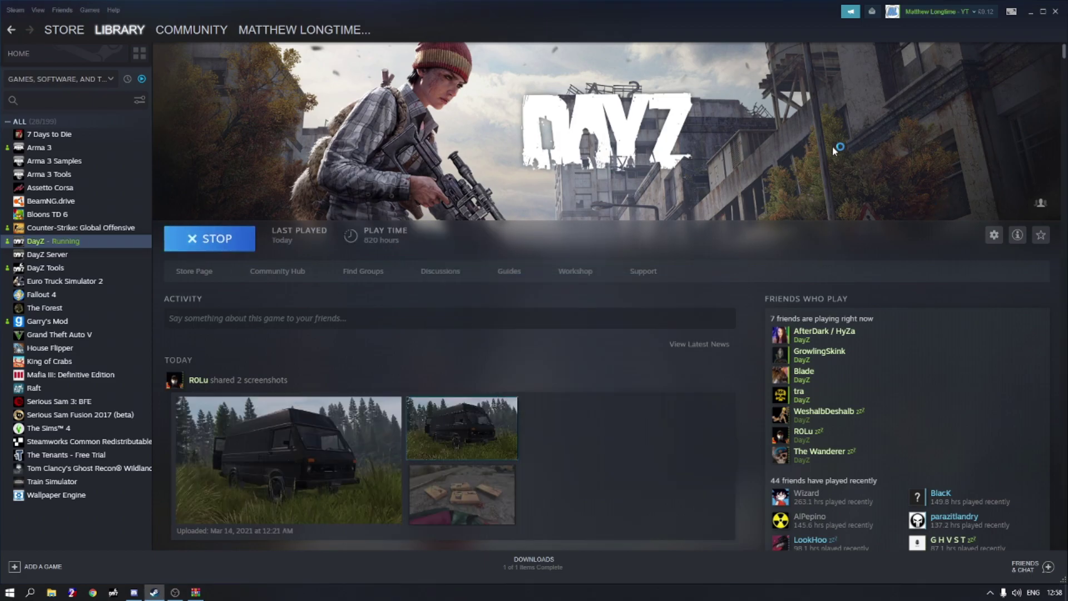
left_click(1056, 11)
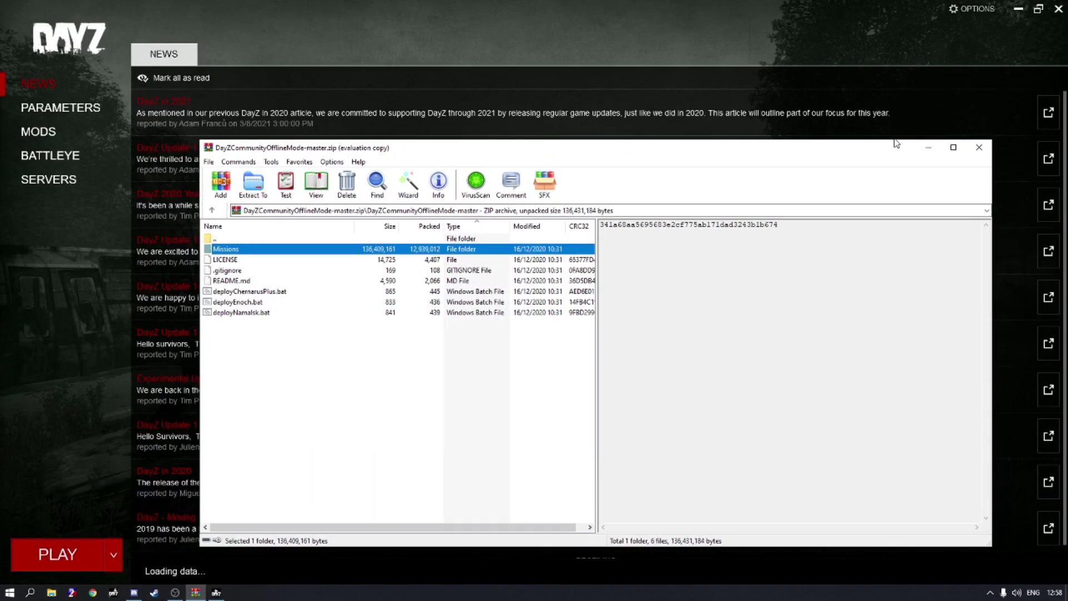
left_click(981, 149)
Step: Restore the DayZ launcher to a smaller window and check the mission path in its command line parameter
left_click_drag(468, 4, 501, 57)
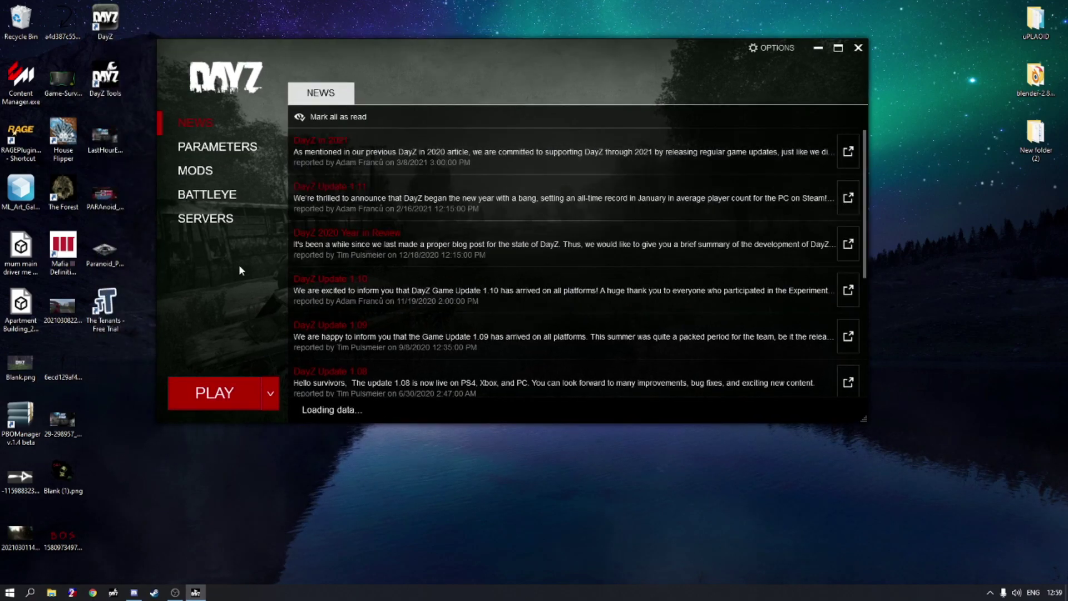
left_click(229, 146)
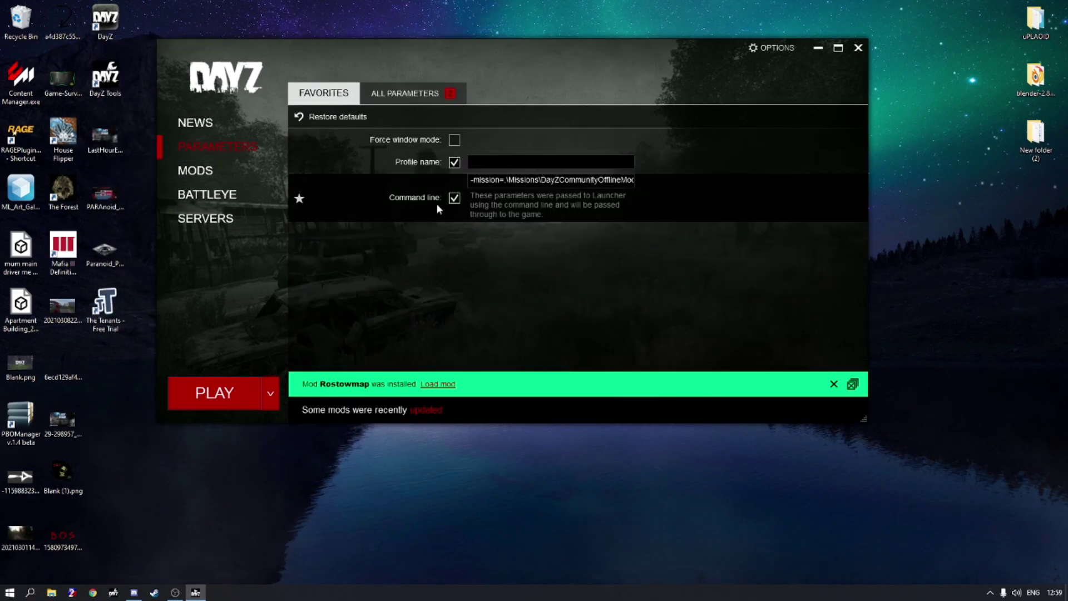
left_click_drag(569, 180, 640, 180)
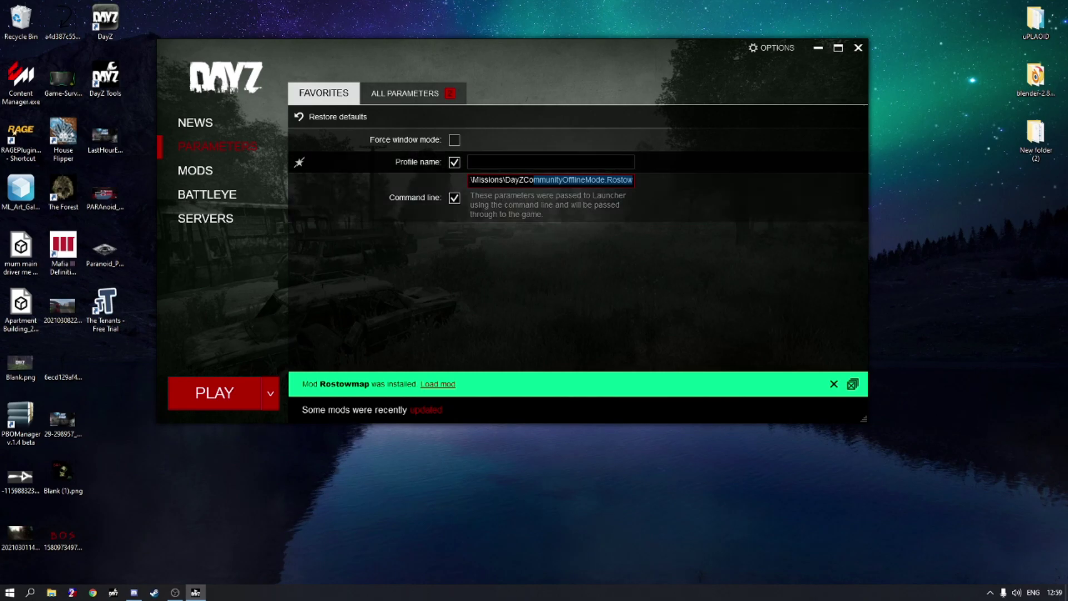
Step: Unload all mods in the DayZ launcher, load only Rostowmap and start the game
left_click(197, 170)
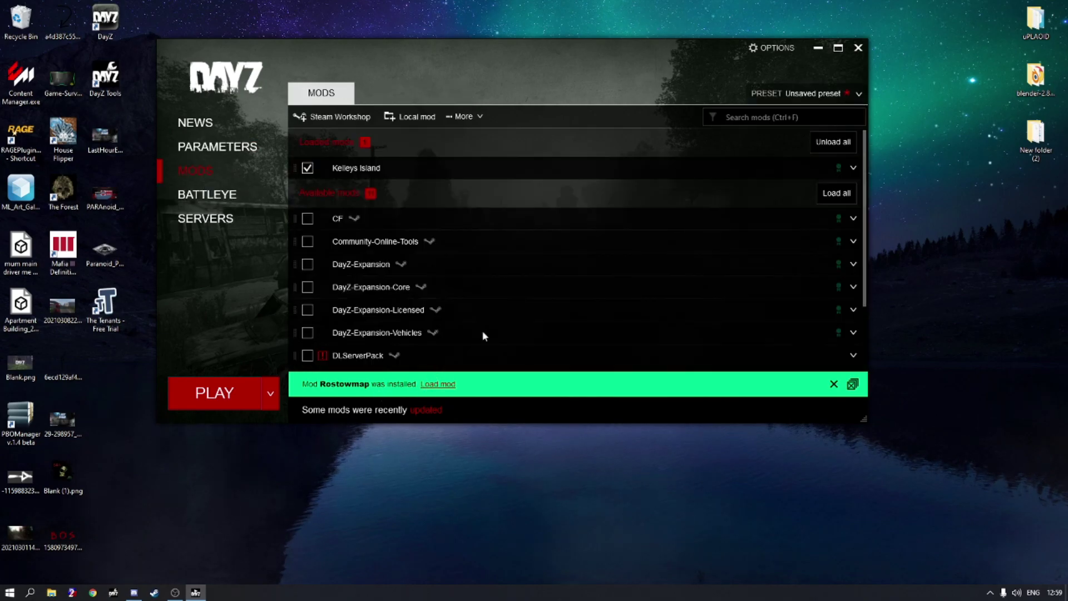
left_click(814, 142)
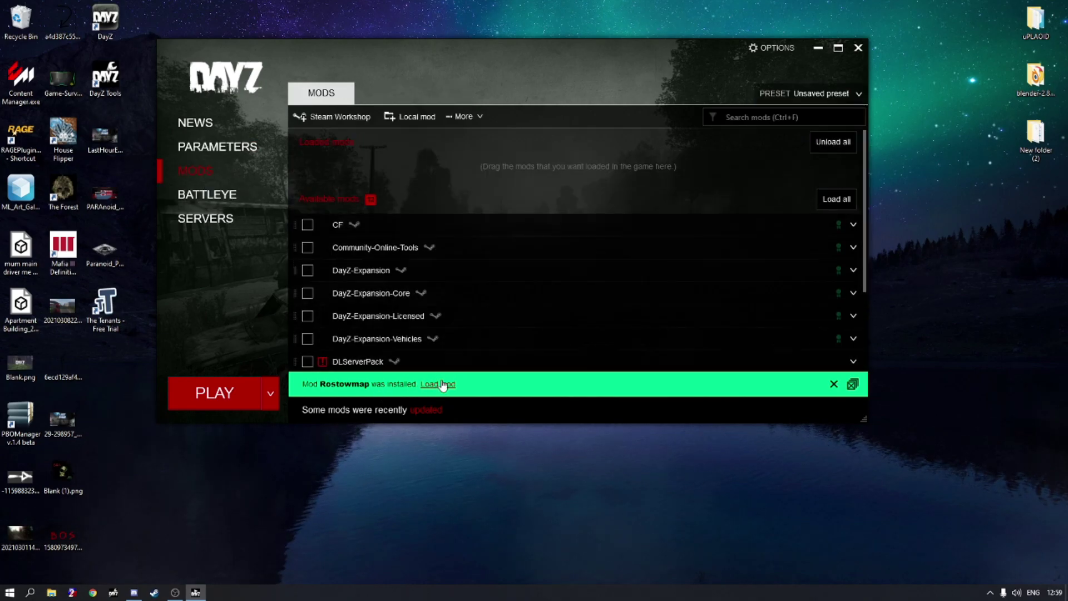
left_click(437, 385)
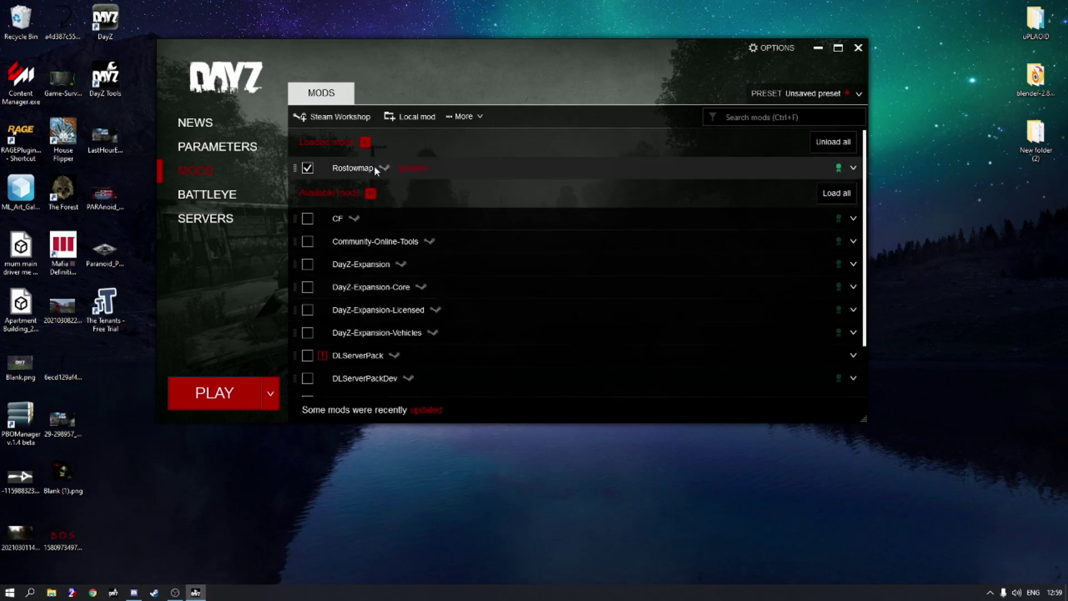
left_click(238, 391)
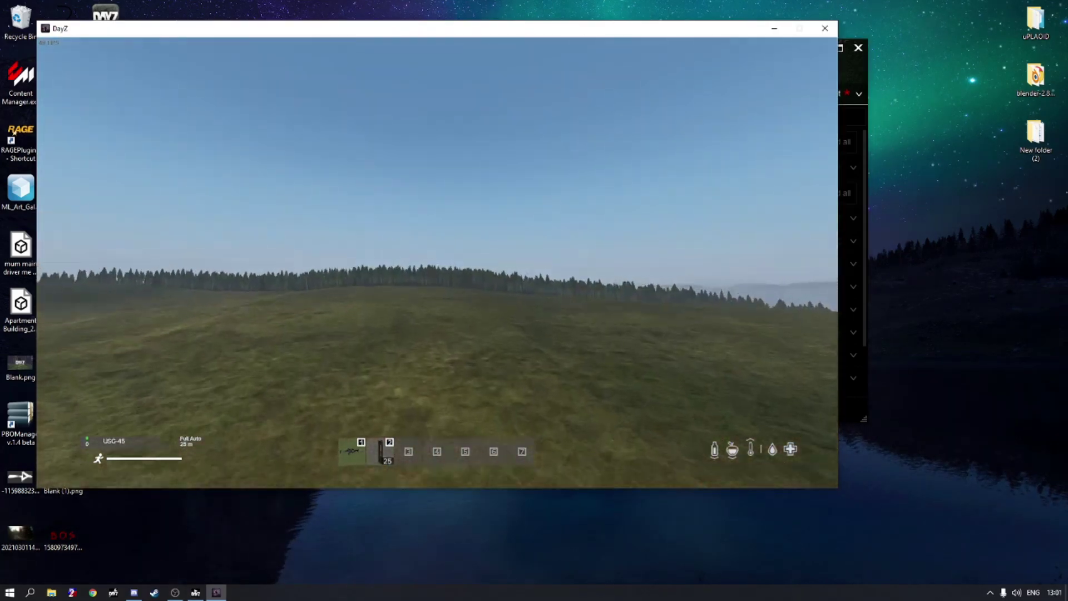
Step: Fly the free camera across the loaded Rostow map to examine its fields, forests, towns and industrial areas
key("w")
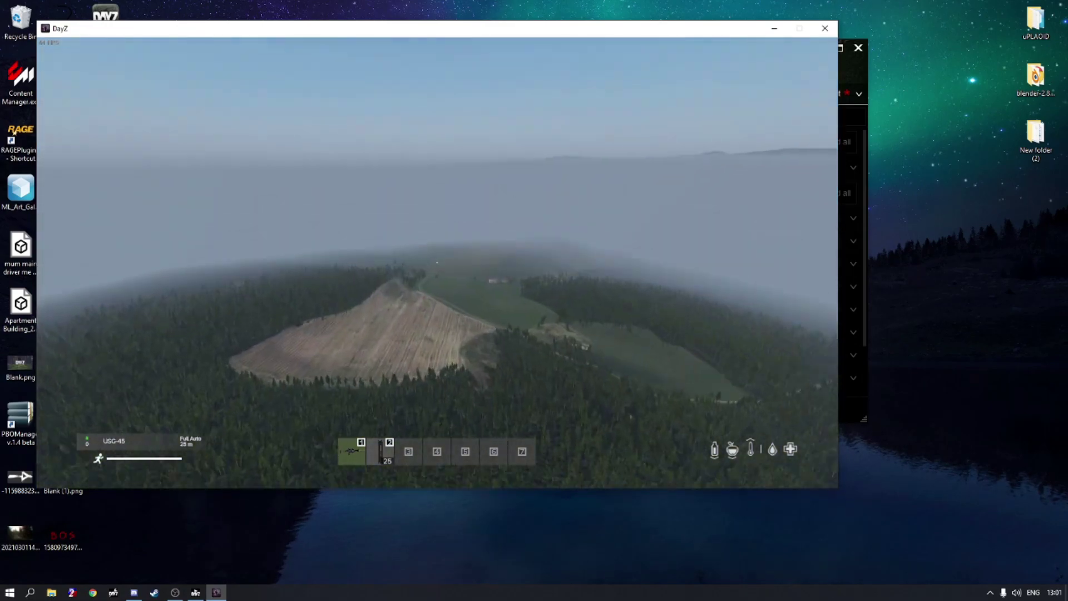
key("w")
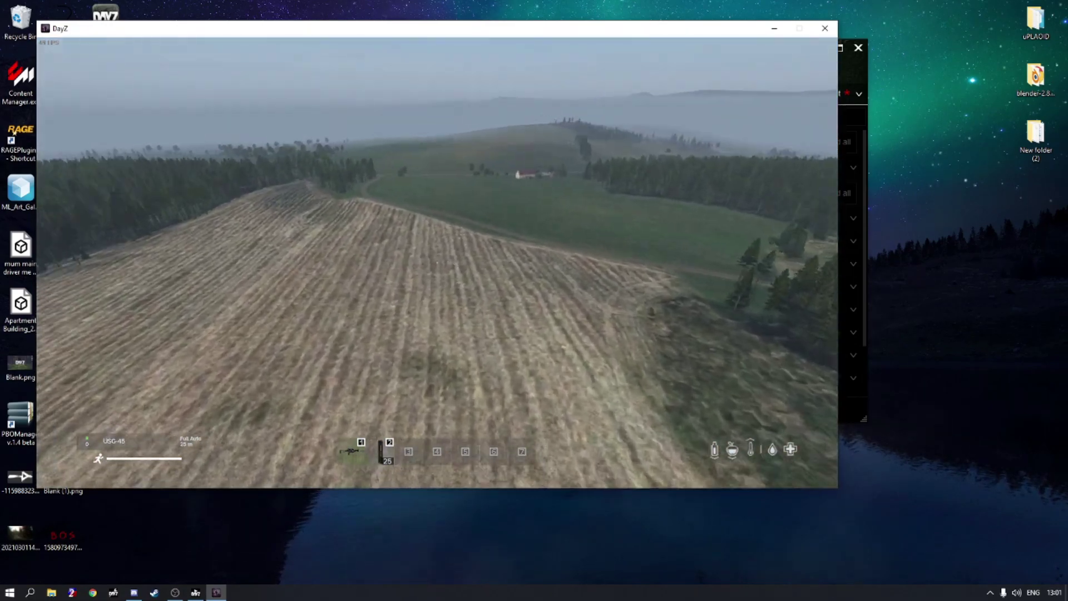
key("w")
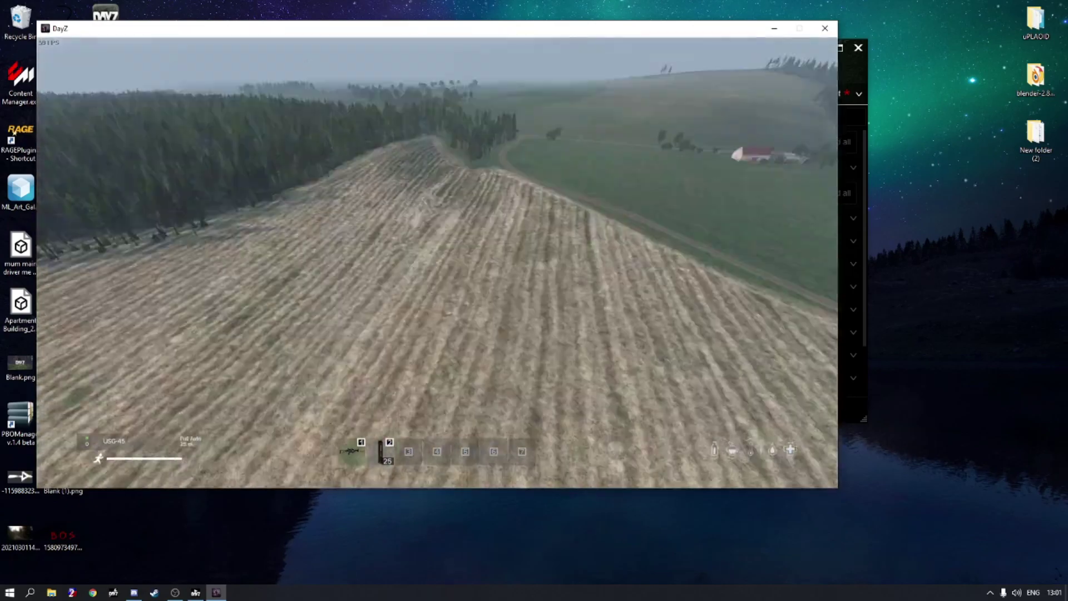
key("w")
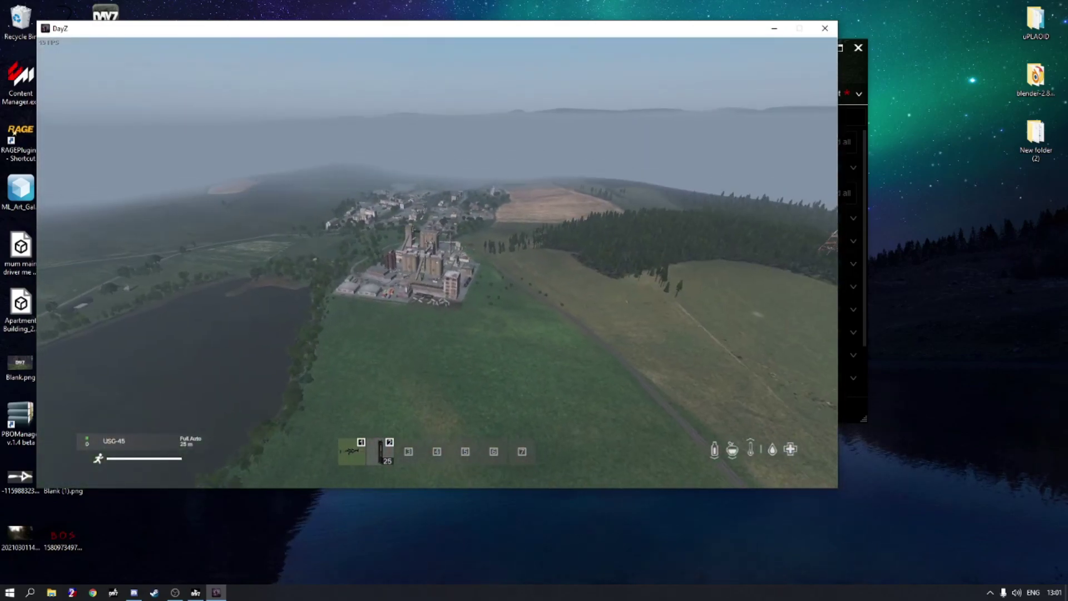
key("w")
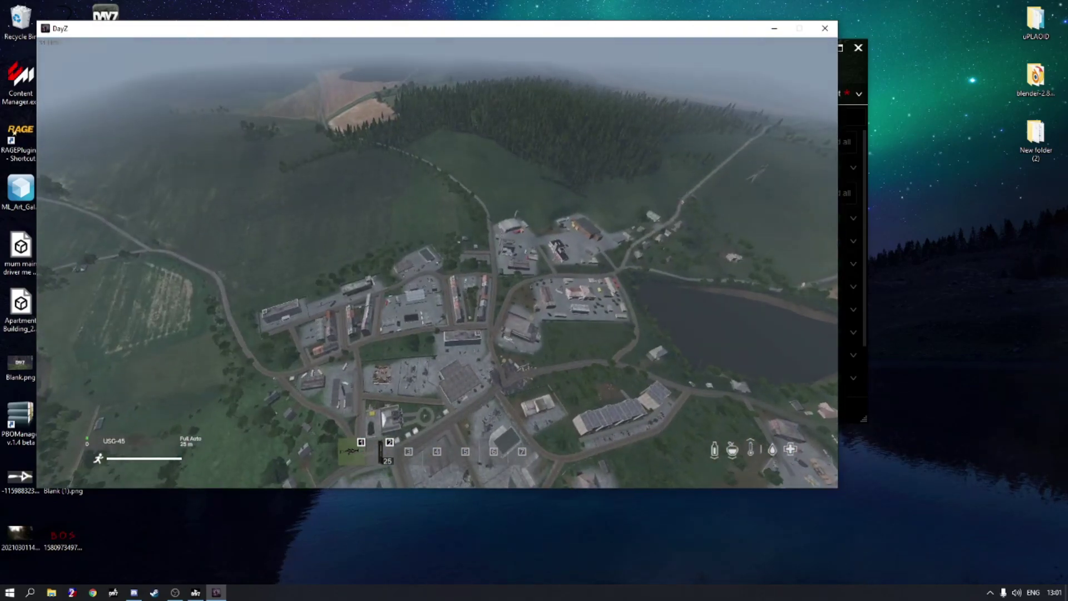
key("w")
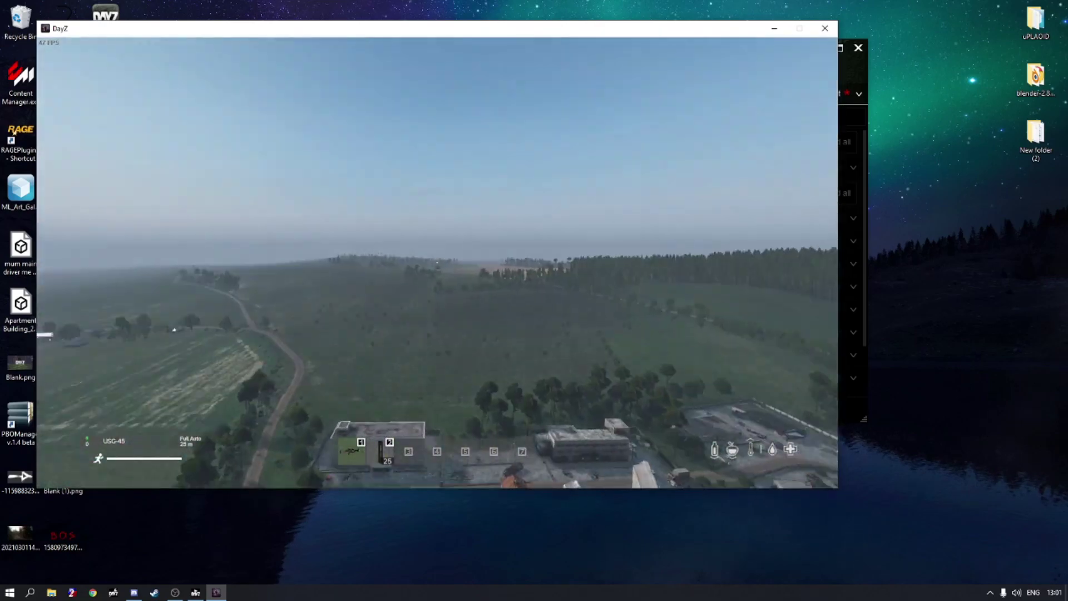
key("w")
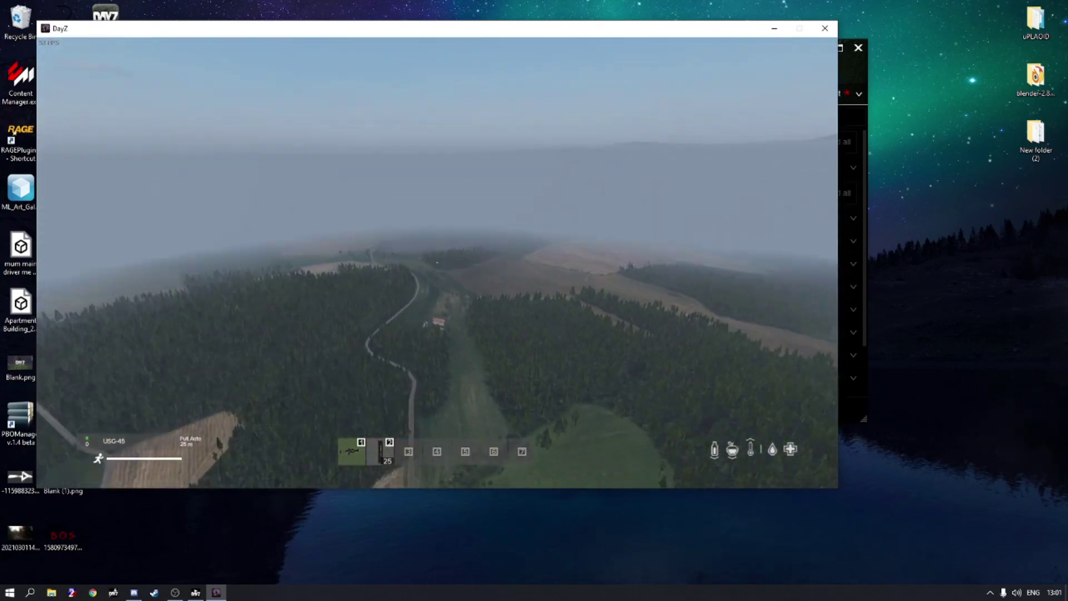
key("w")
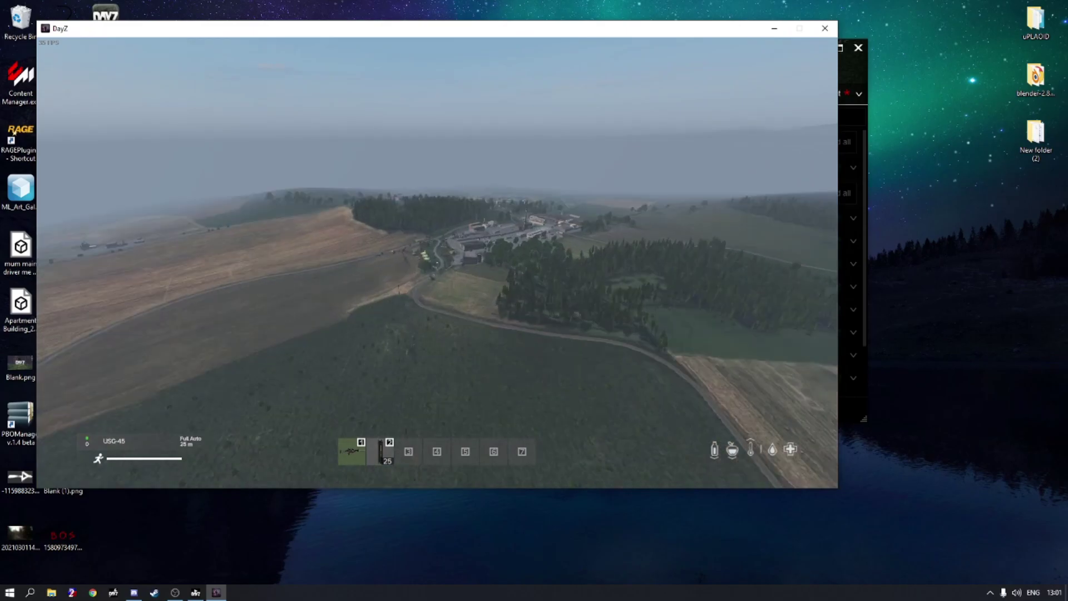
key("w")
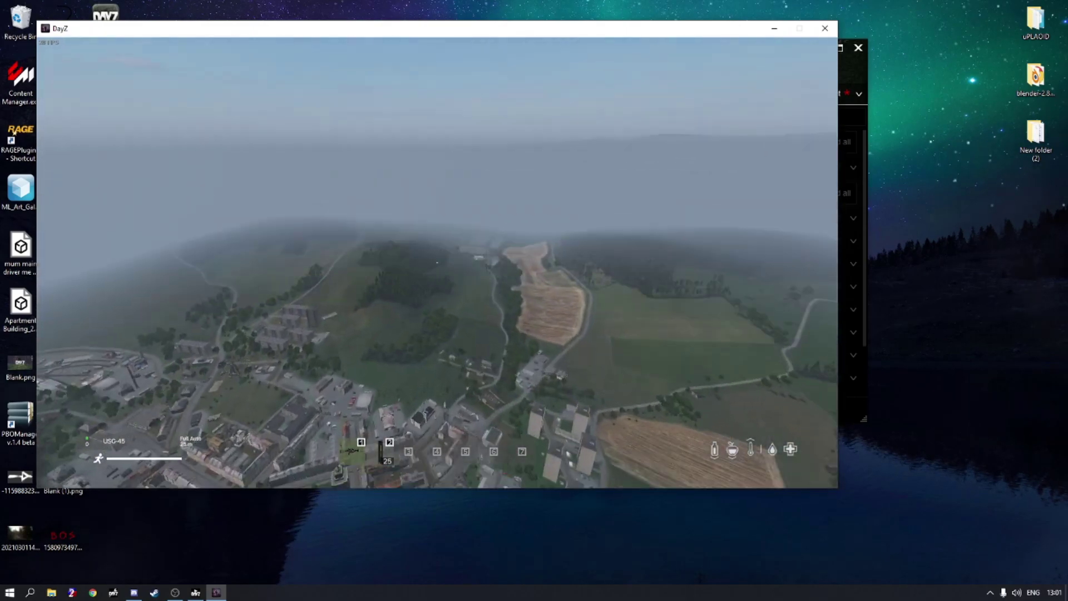
key("w")
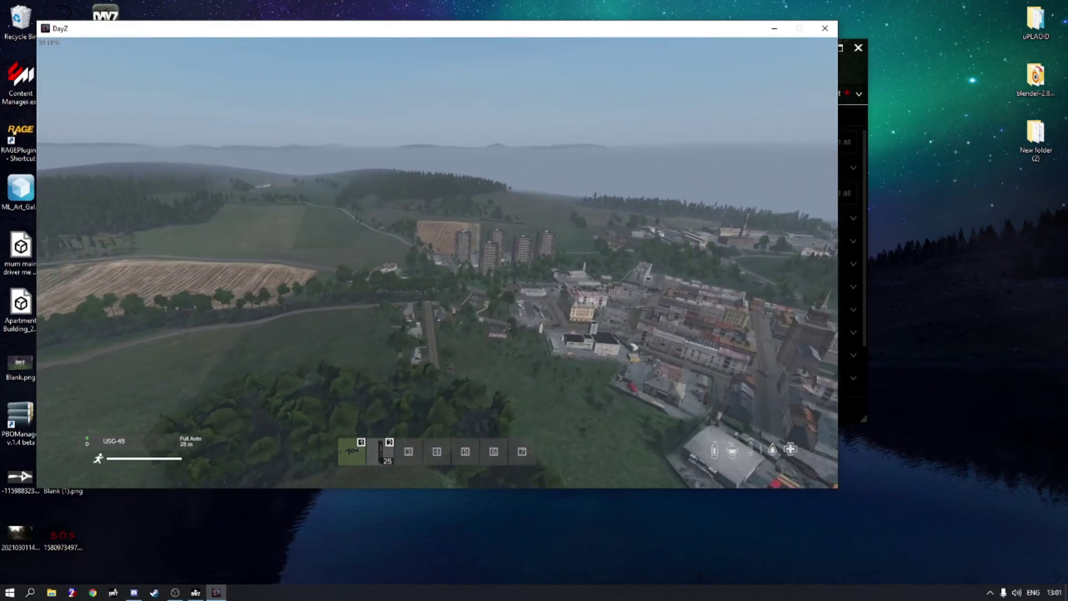
key("w")
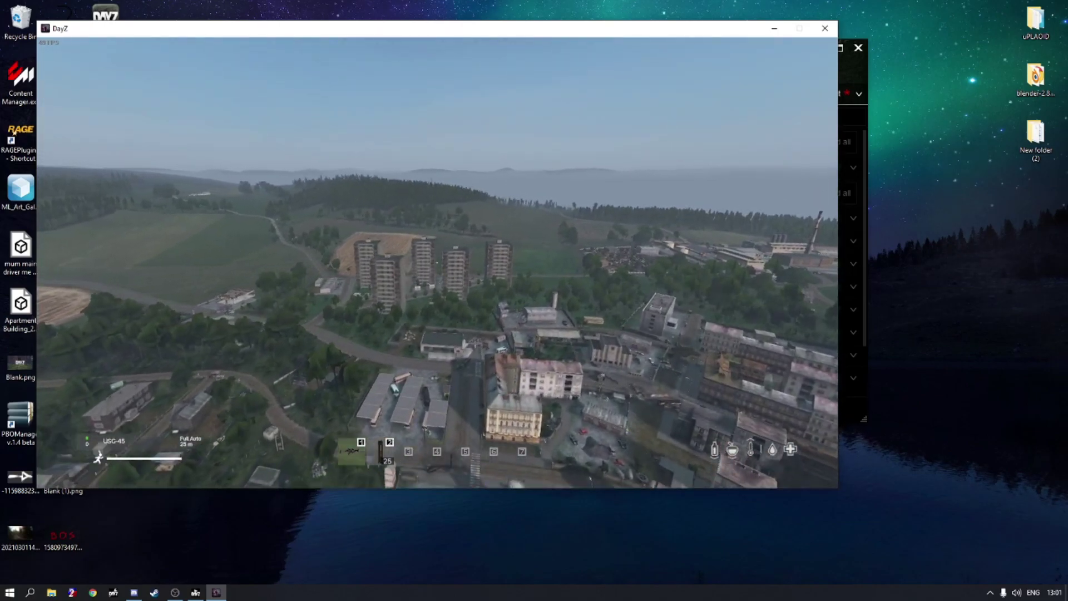
key("w")
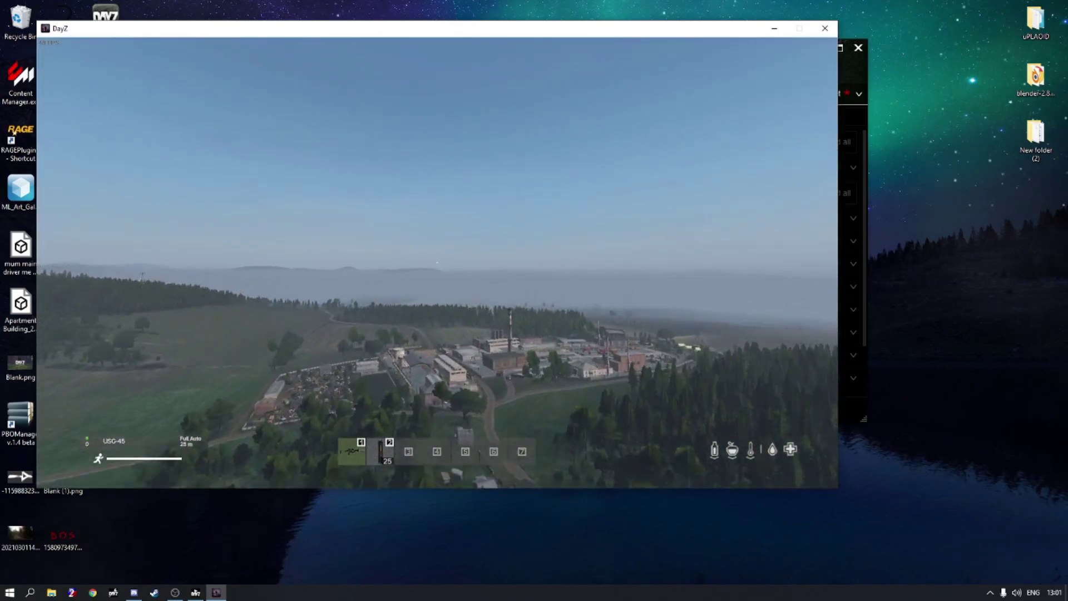
key("w")
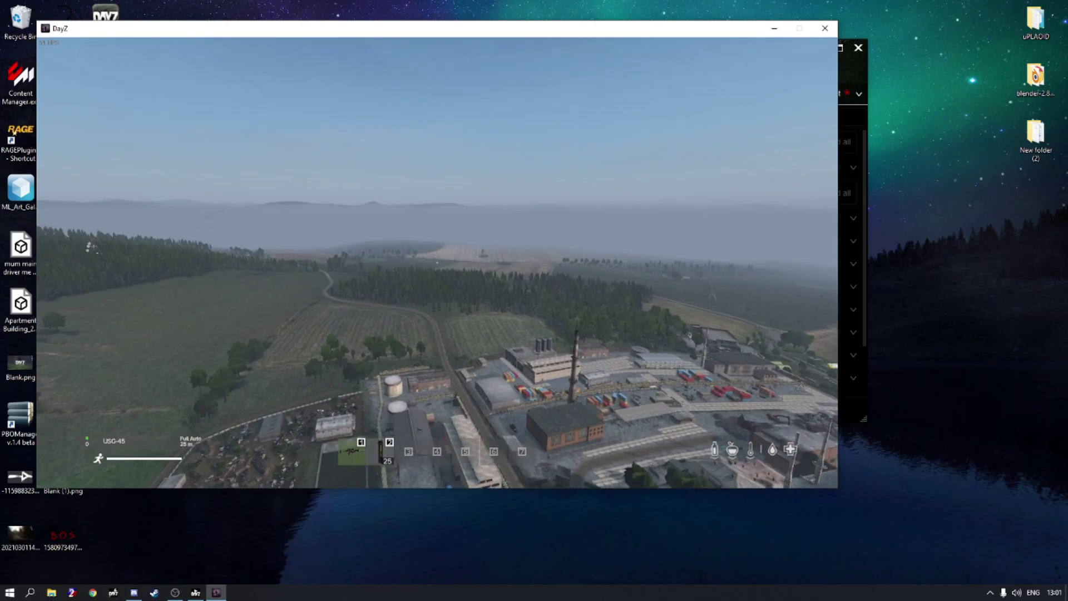
key("w")
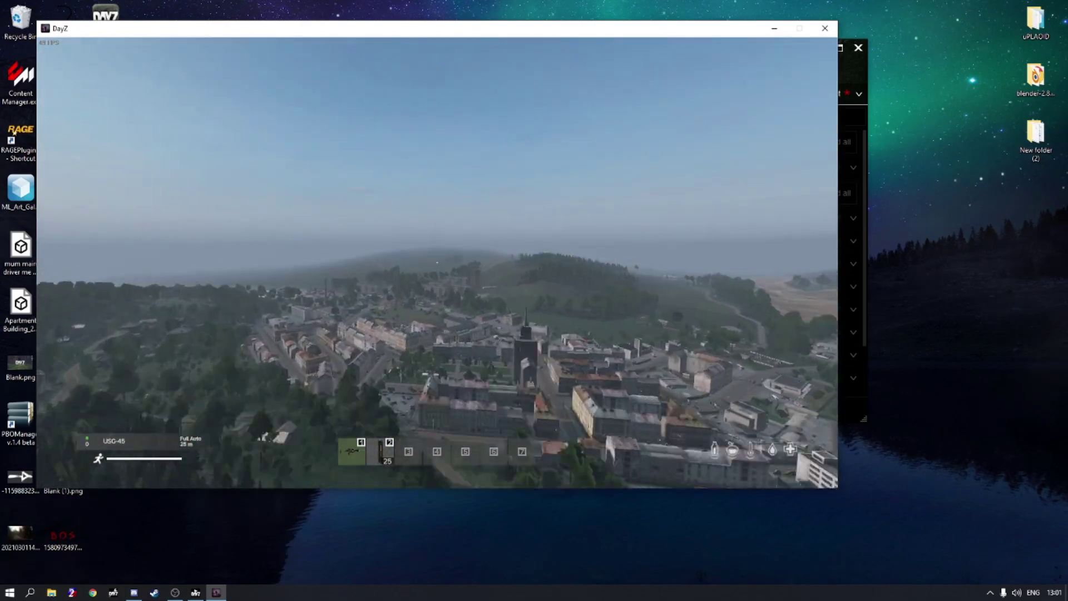
key("w")
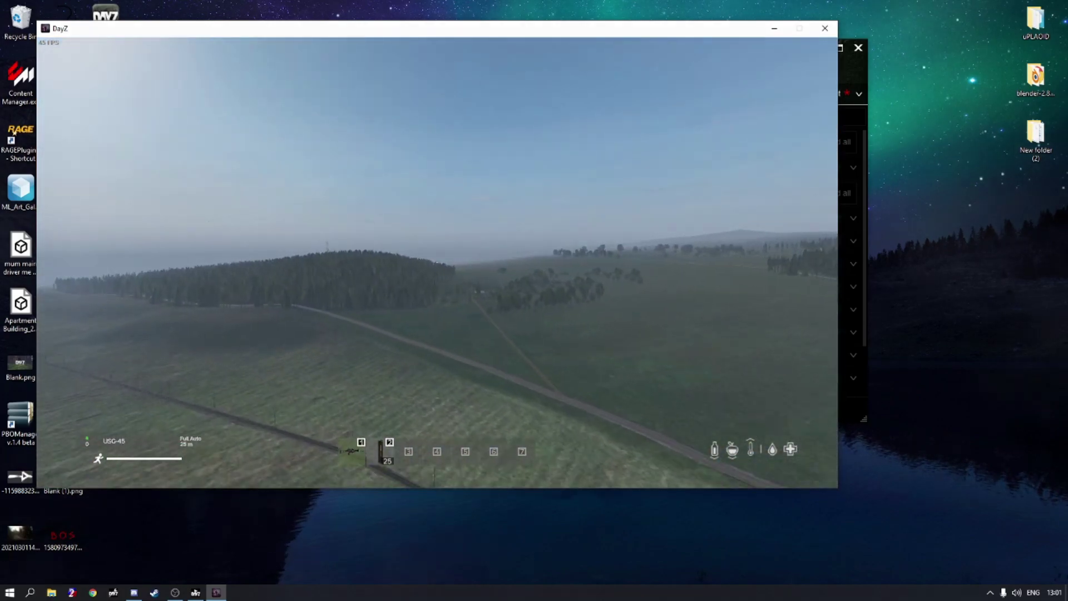